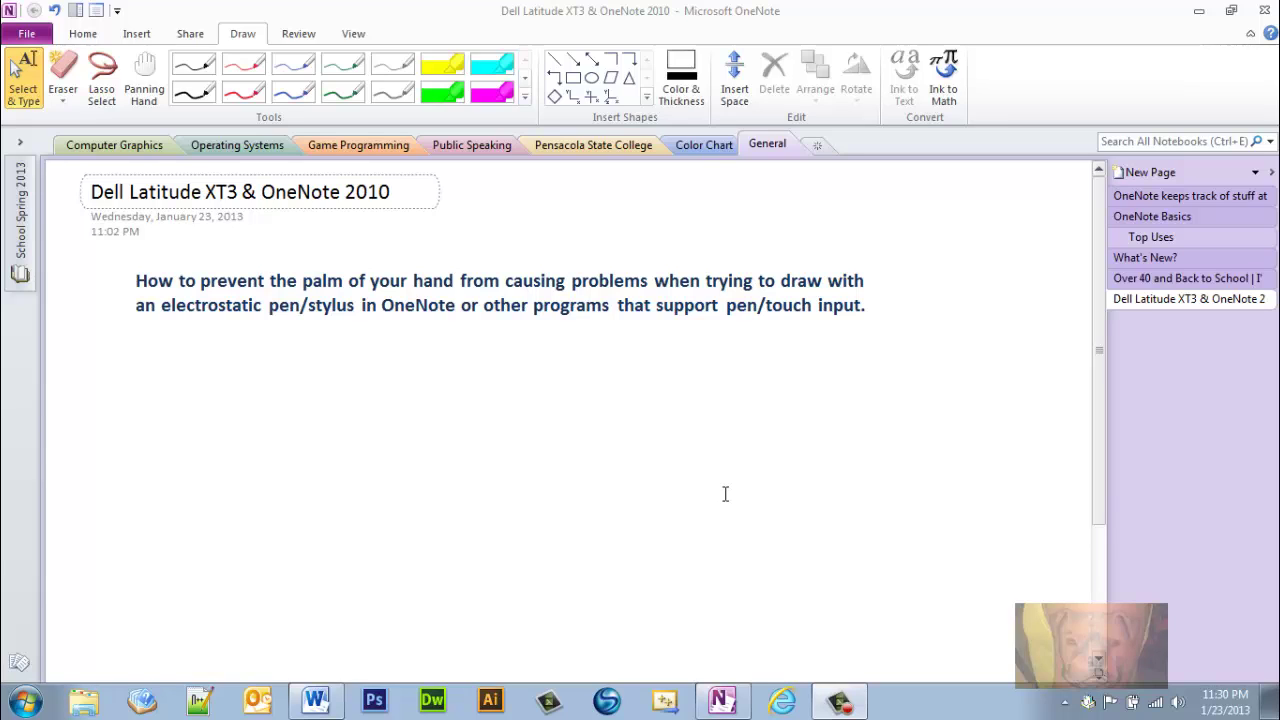
In the Control Panel's Pen and Touch settings, turn on using your finger as an input device, apply it and close the windows.
left_click(24, 702)
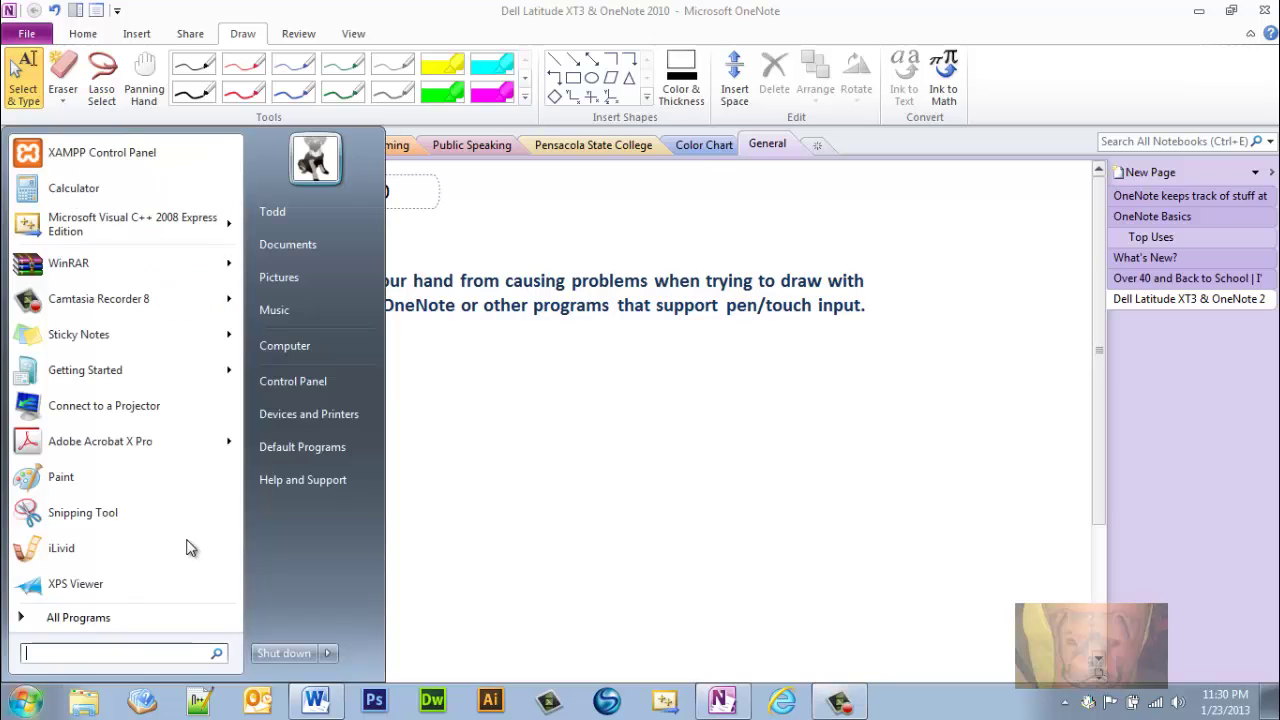
left_click(295, 382)
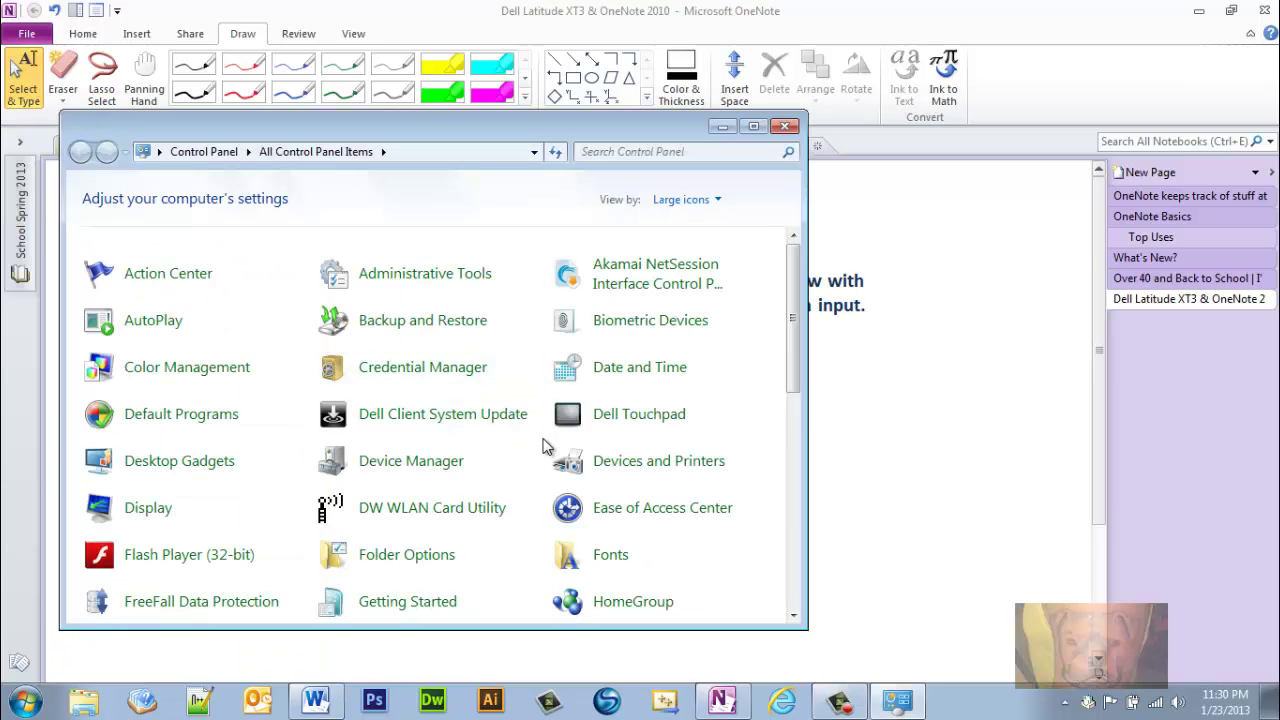
left_click_drag(789, 337, 786, 528)
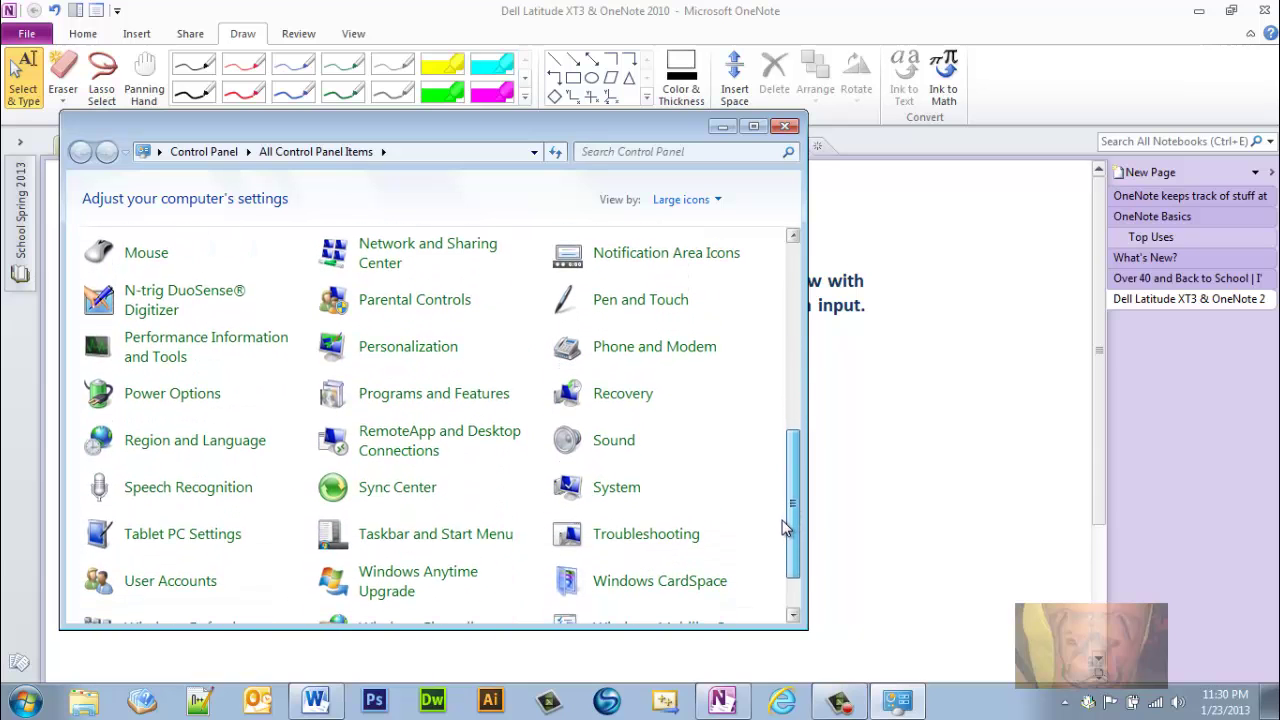
left_click(618, 303)
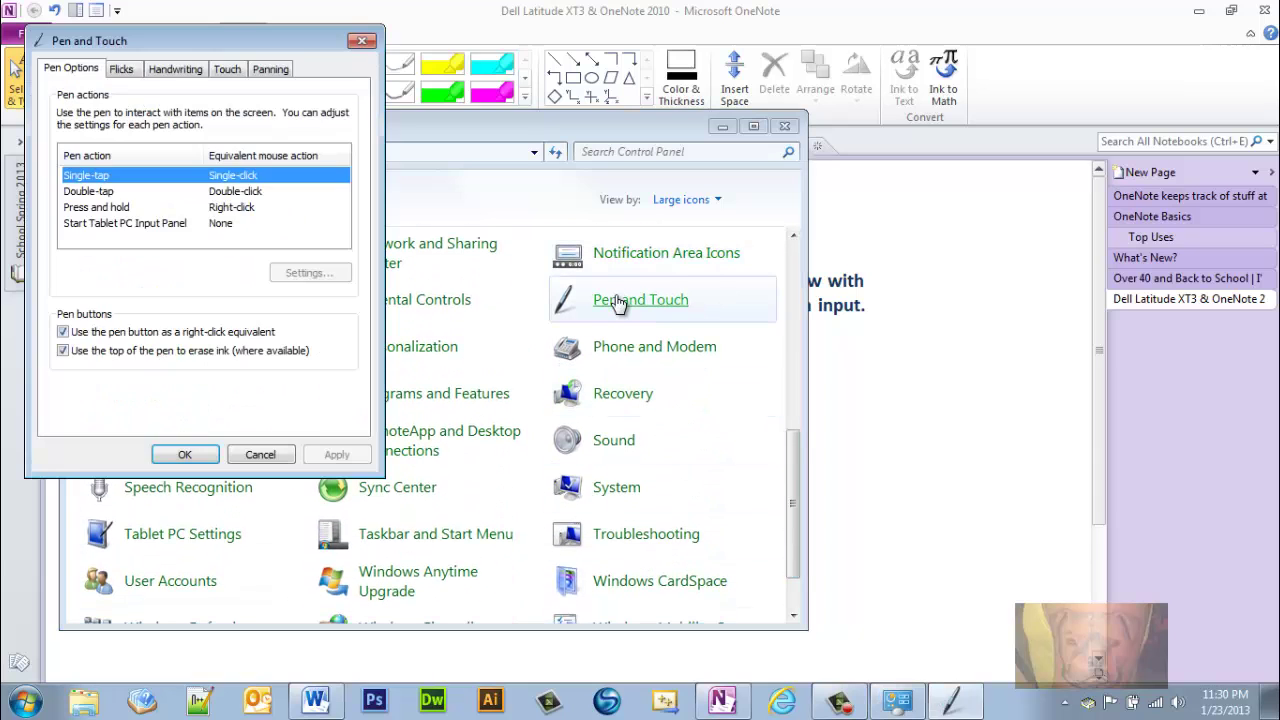
left_click(228, 70)
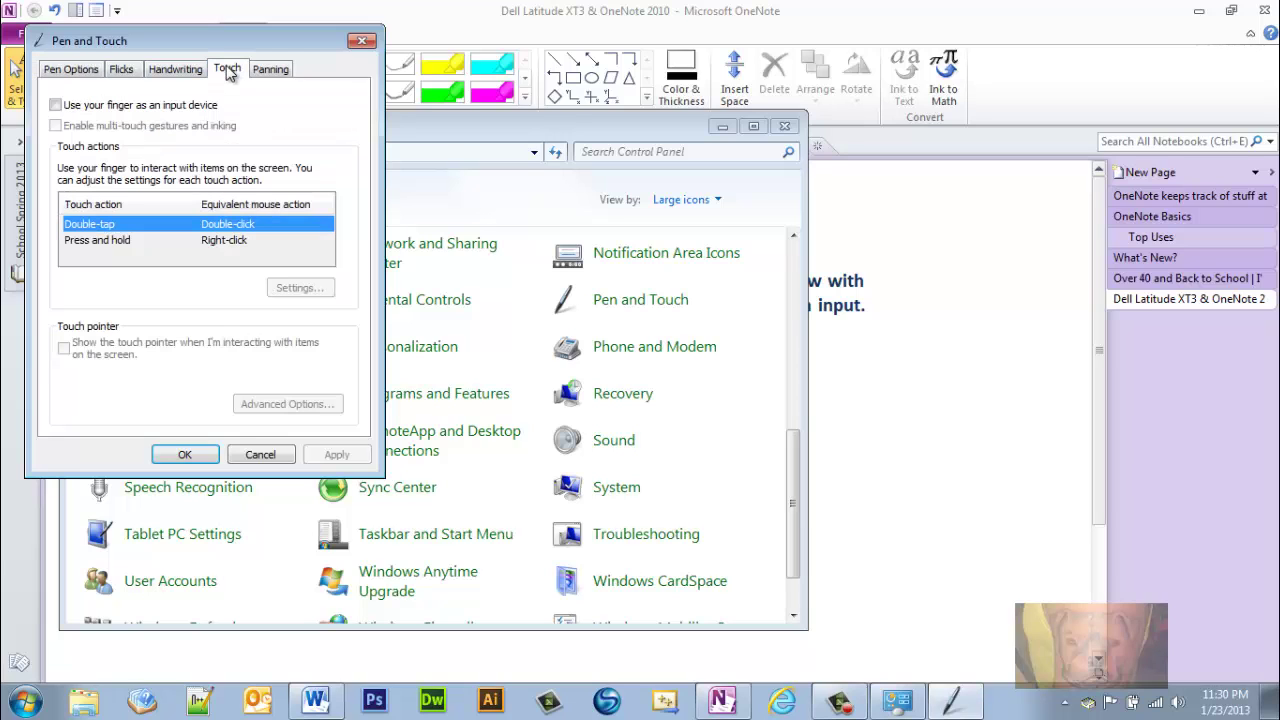
left_click(55, 106)
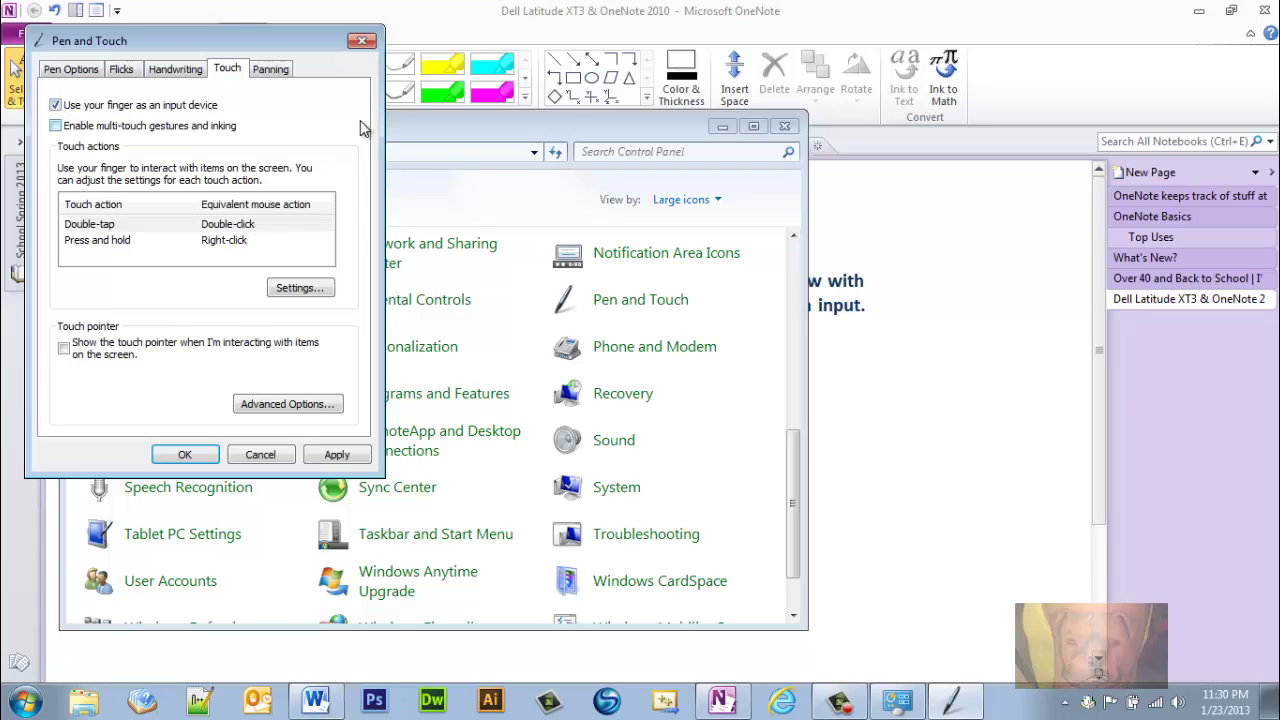
left_click(333, 455)
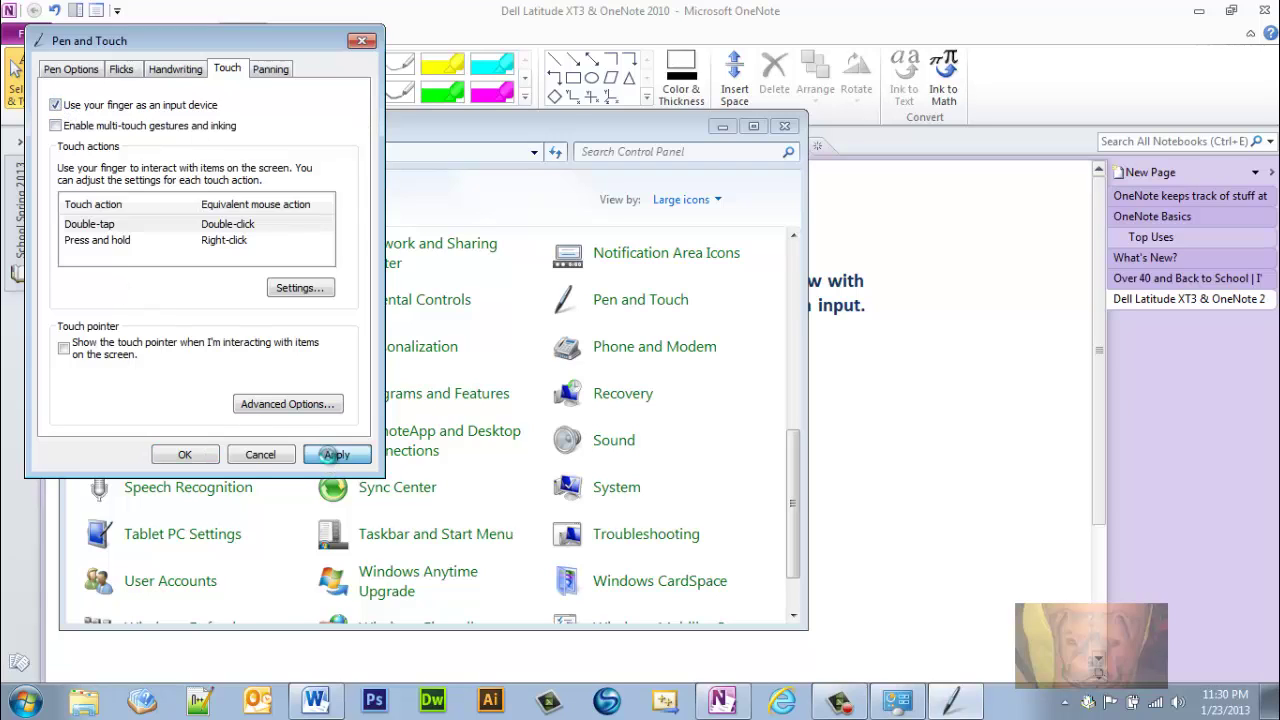
left_click(185, 455)
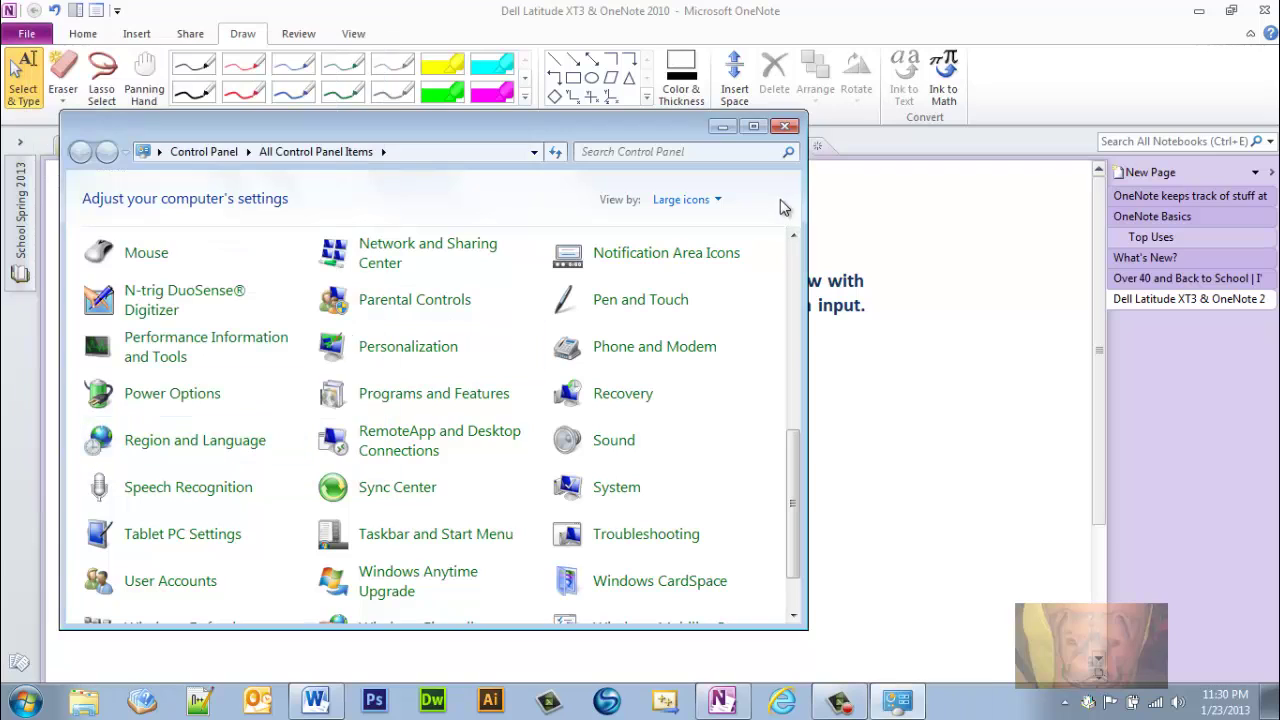
left_click(783, 126)
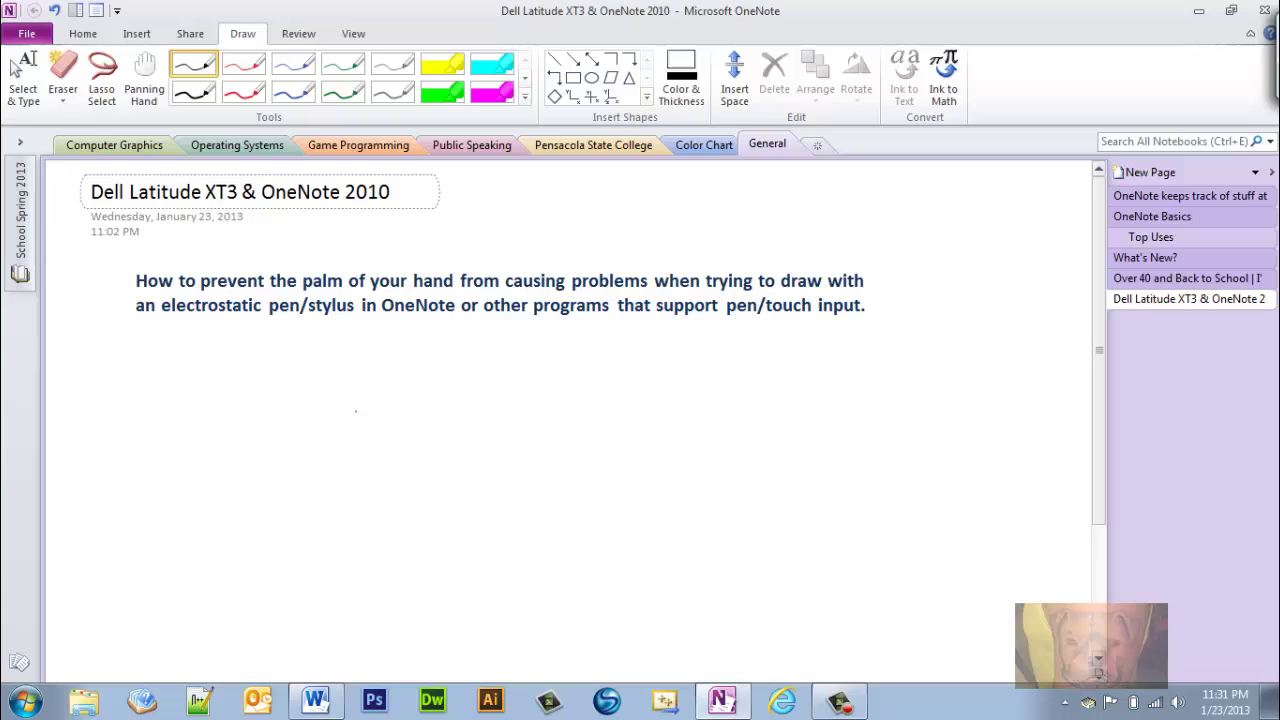
Draw a small freehand square in thin black ink below the bold text, and switch to the Panning Hand.
mouse_move(347, 395)
left_mouse_down()
mouse_move(339, 427)
mouse_move(390, 412)
mouse_move(338, 402)
left_mouse_up()
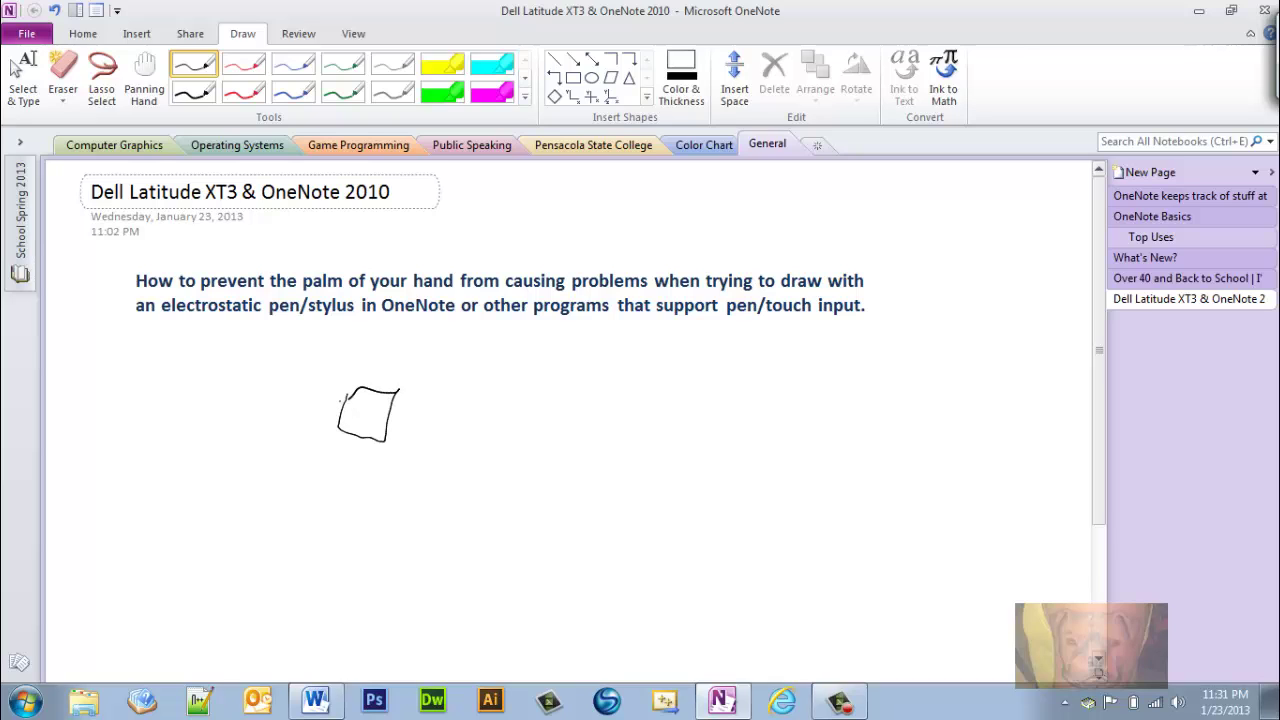
left_click(144, 80)
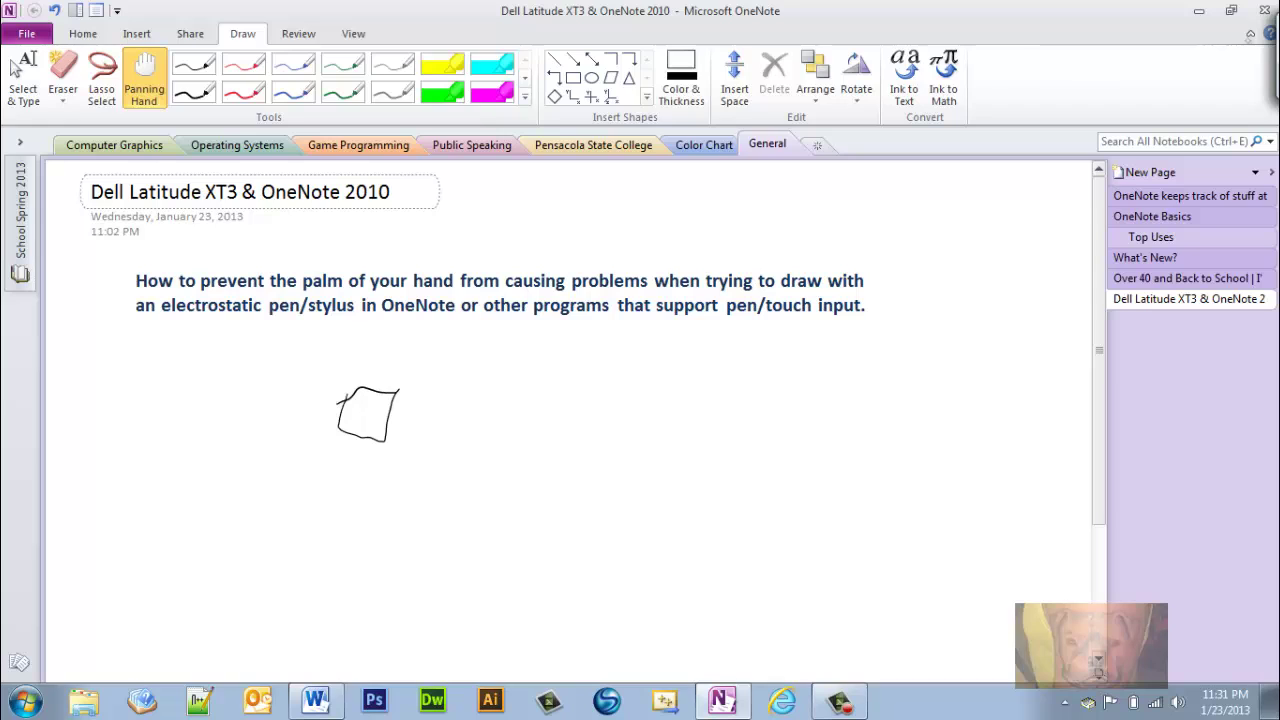
Collapse the ribbon and narrow the page list pane.
left_click(1250, 35)
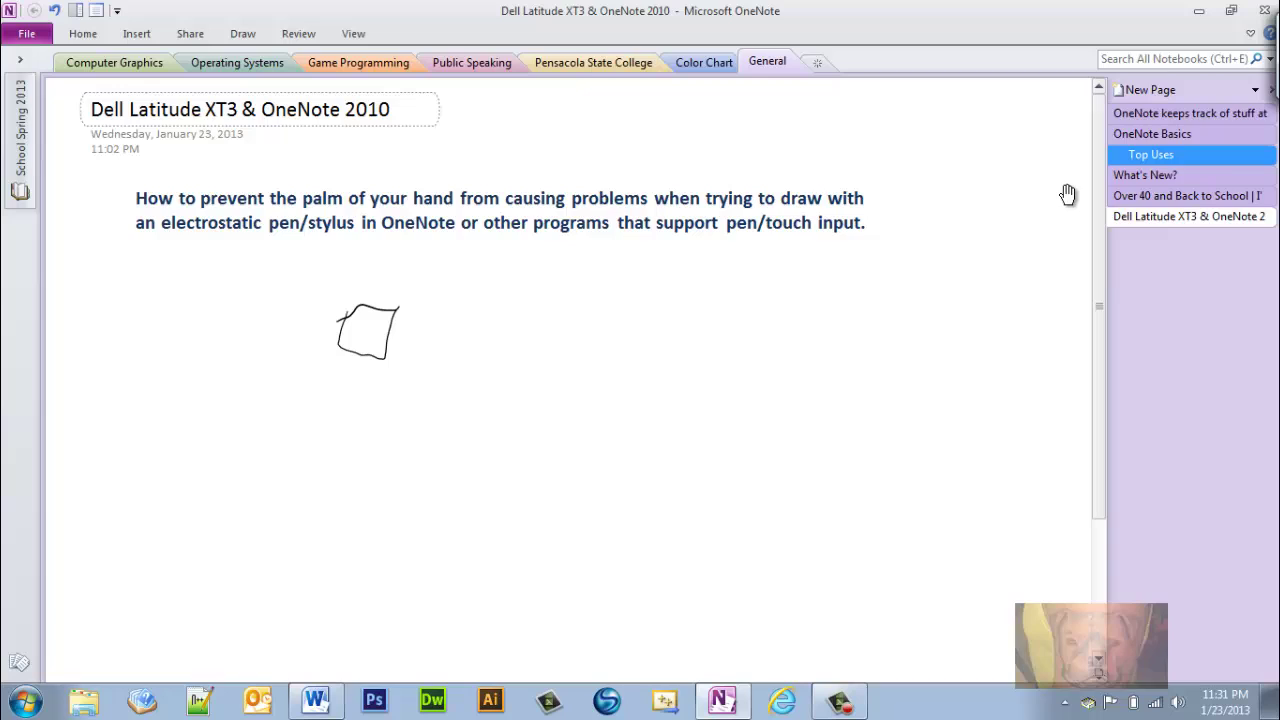
left_click_drag(1108, 136, 1168, 135)
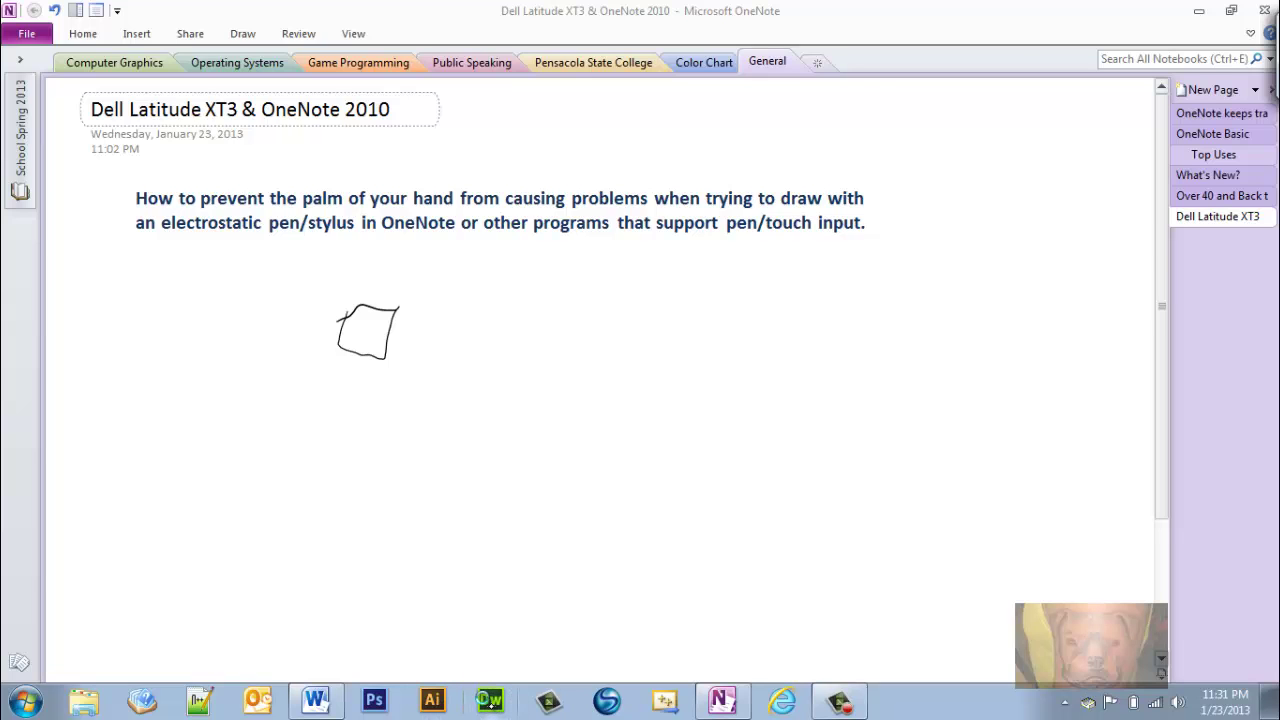
left_click(1231, 10)
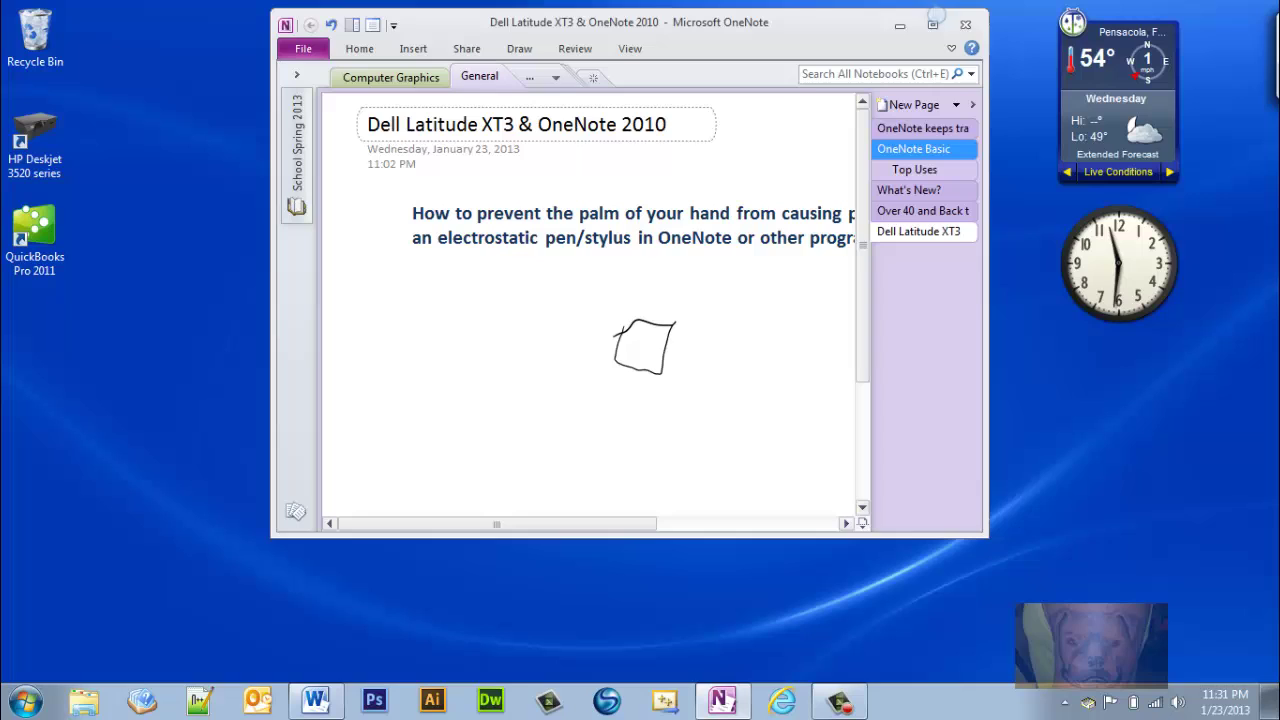
left_click(932, 24)
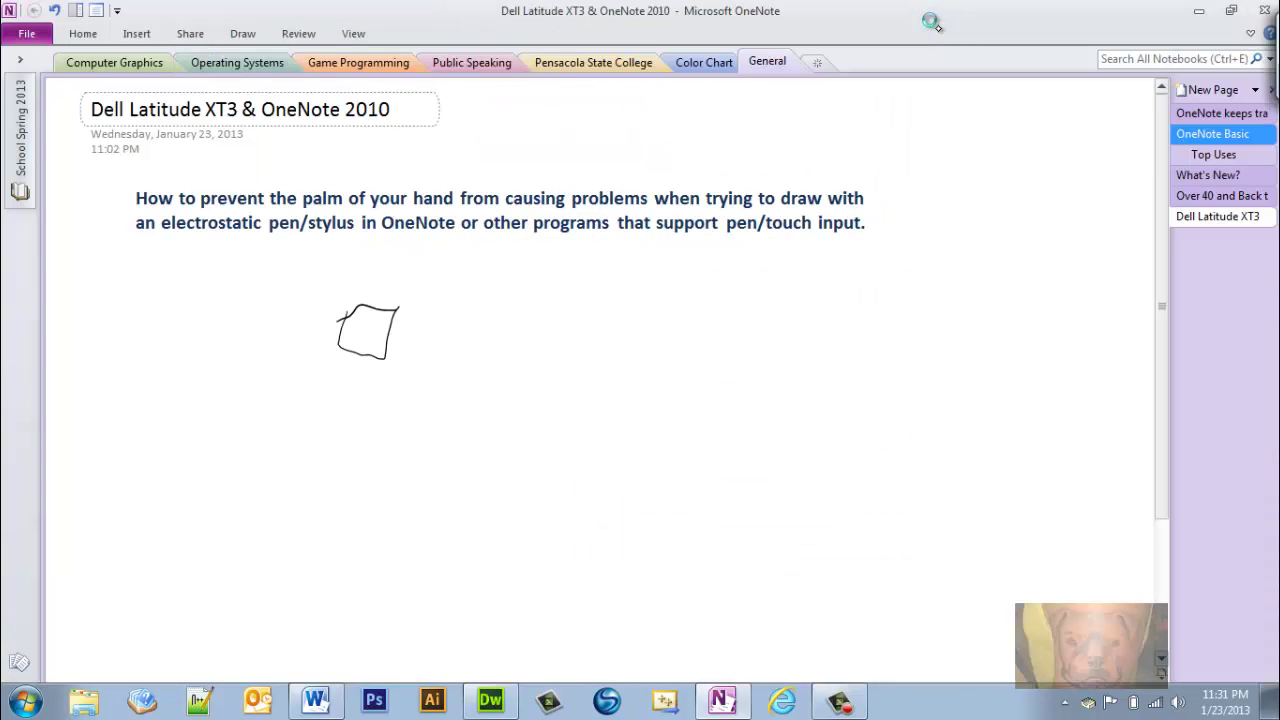
left_click(1225, 702)
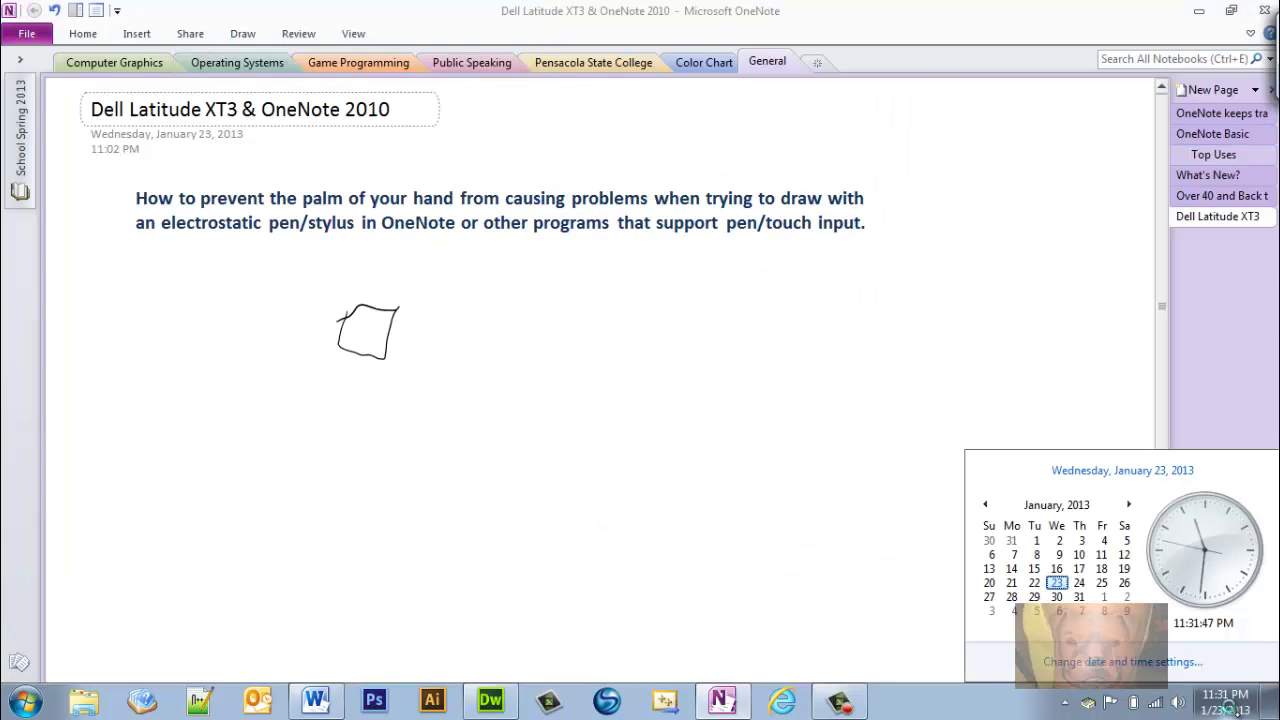
Switch from the Panning Hand to the Select & Type tool.
left_click(237, 32)
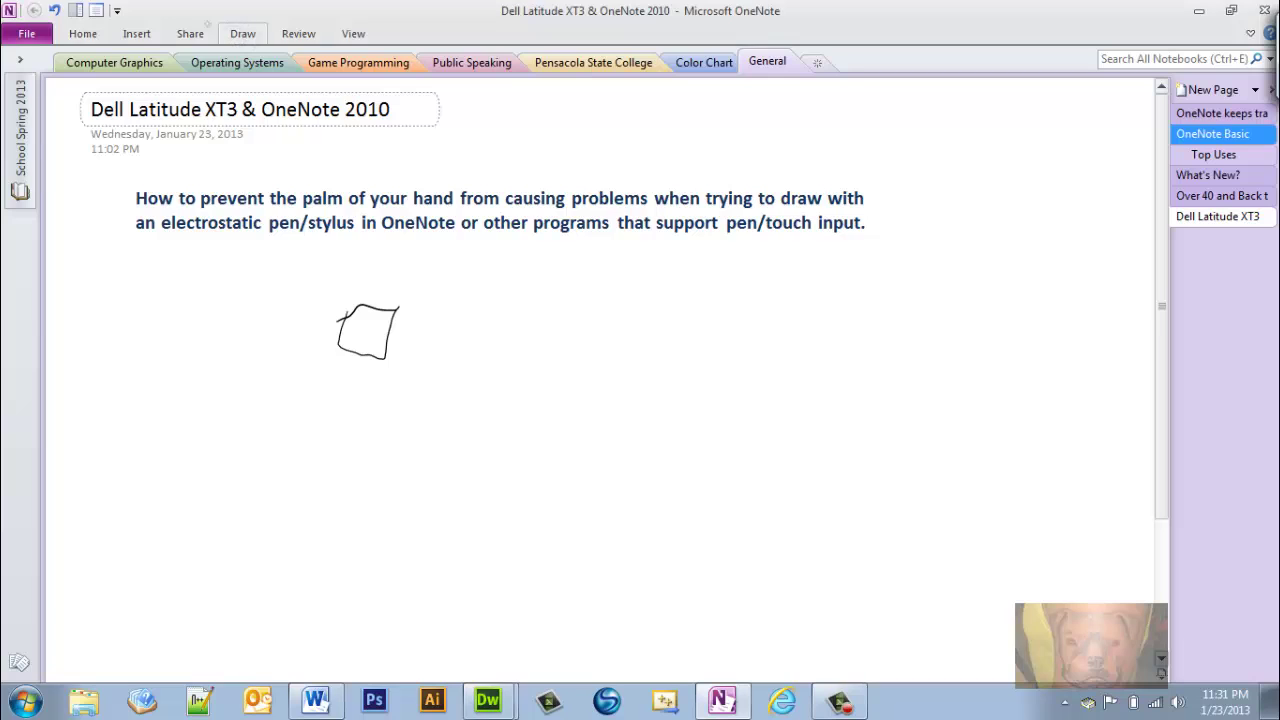
left_click(242, 32)
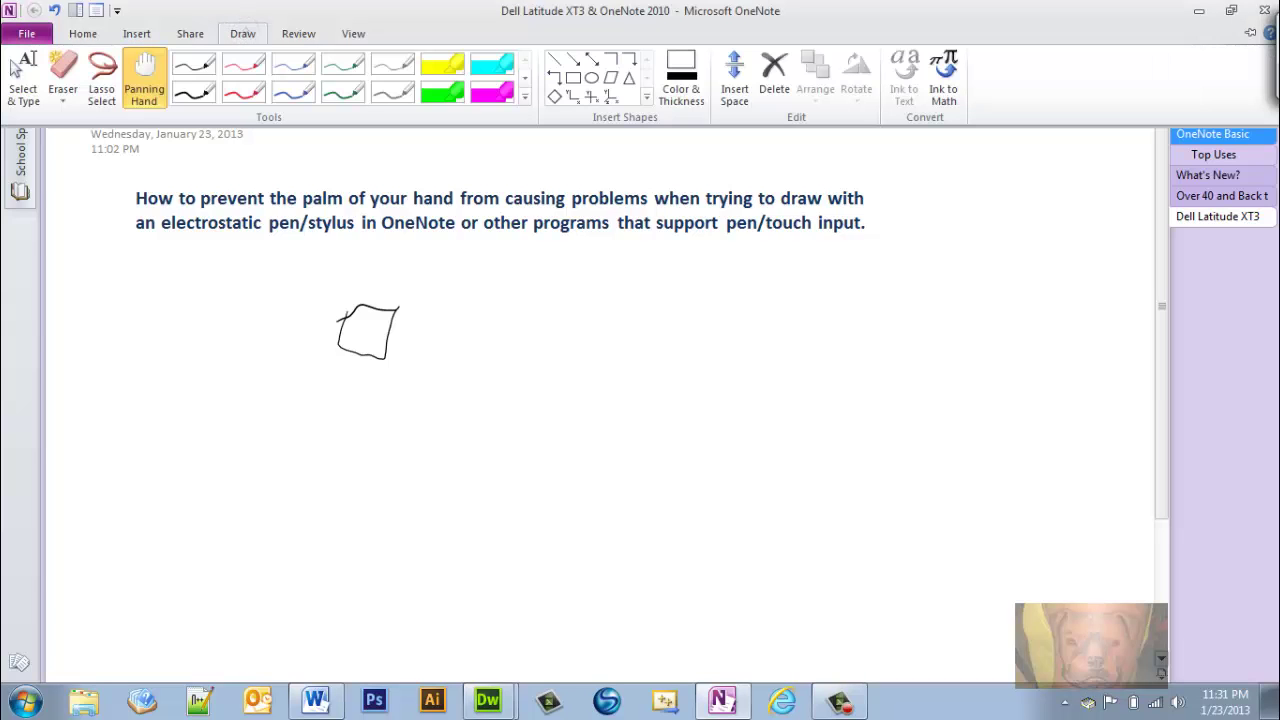
left_click(23, 80)
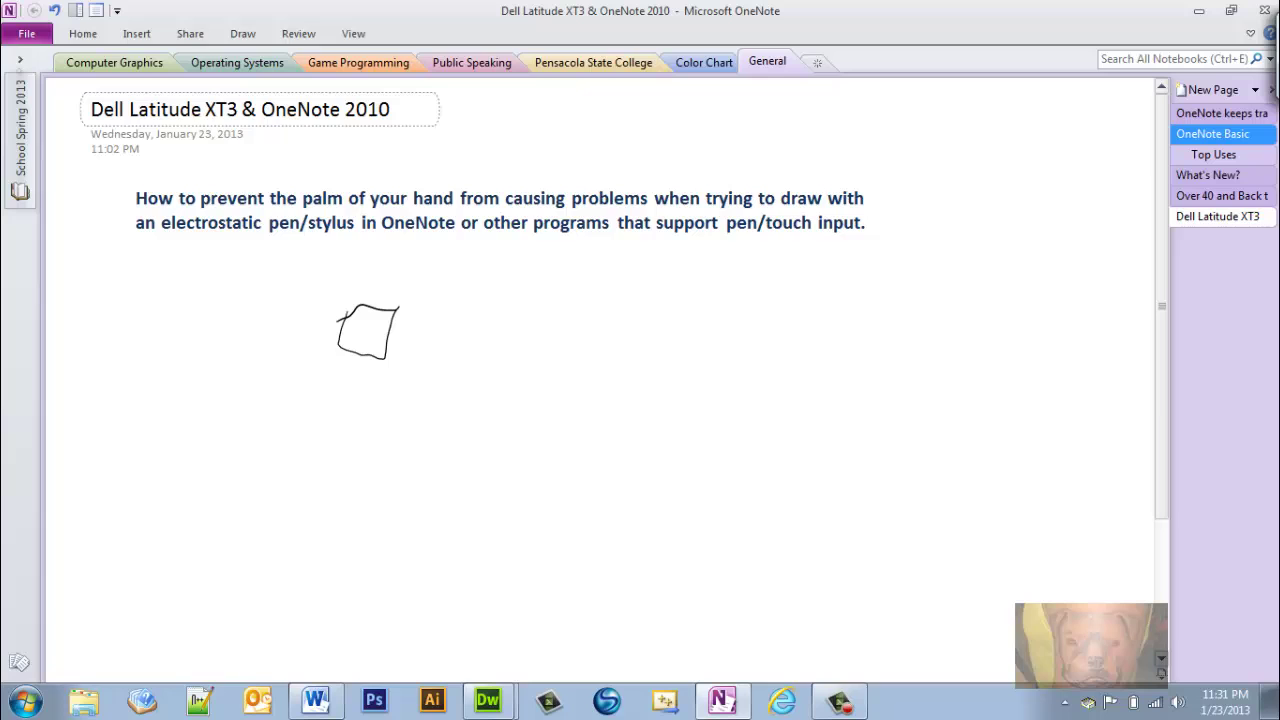
Turn off using your finger as an input device in the Control Panel's Pen and Touch settings, apply it and close the windows.
key("super")
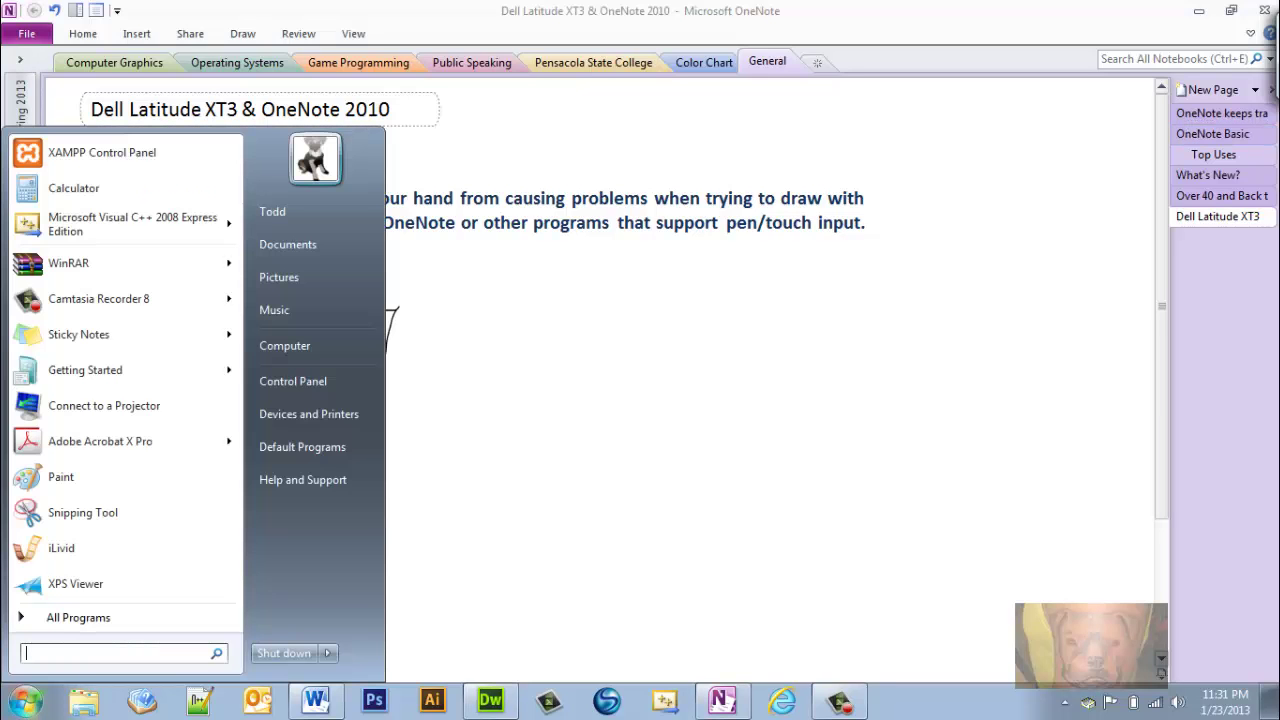
left_click(336, 384)
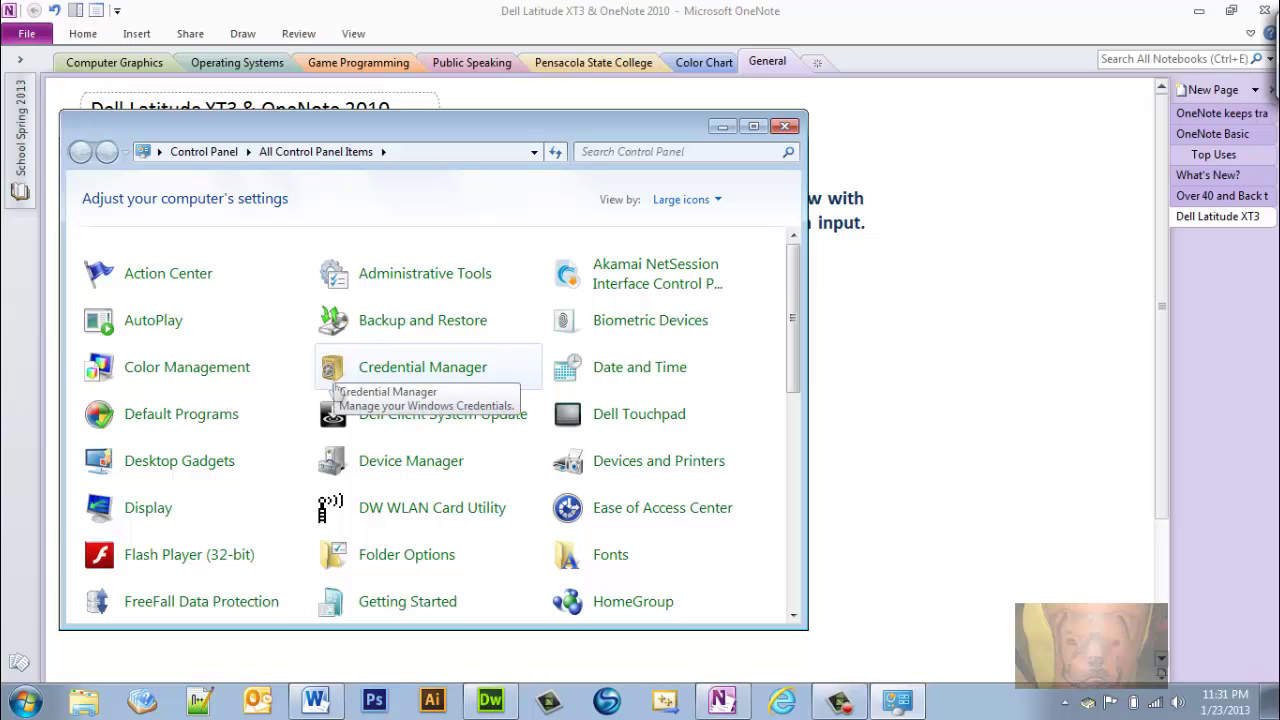
scroll(797, 375, "down", 1)
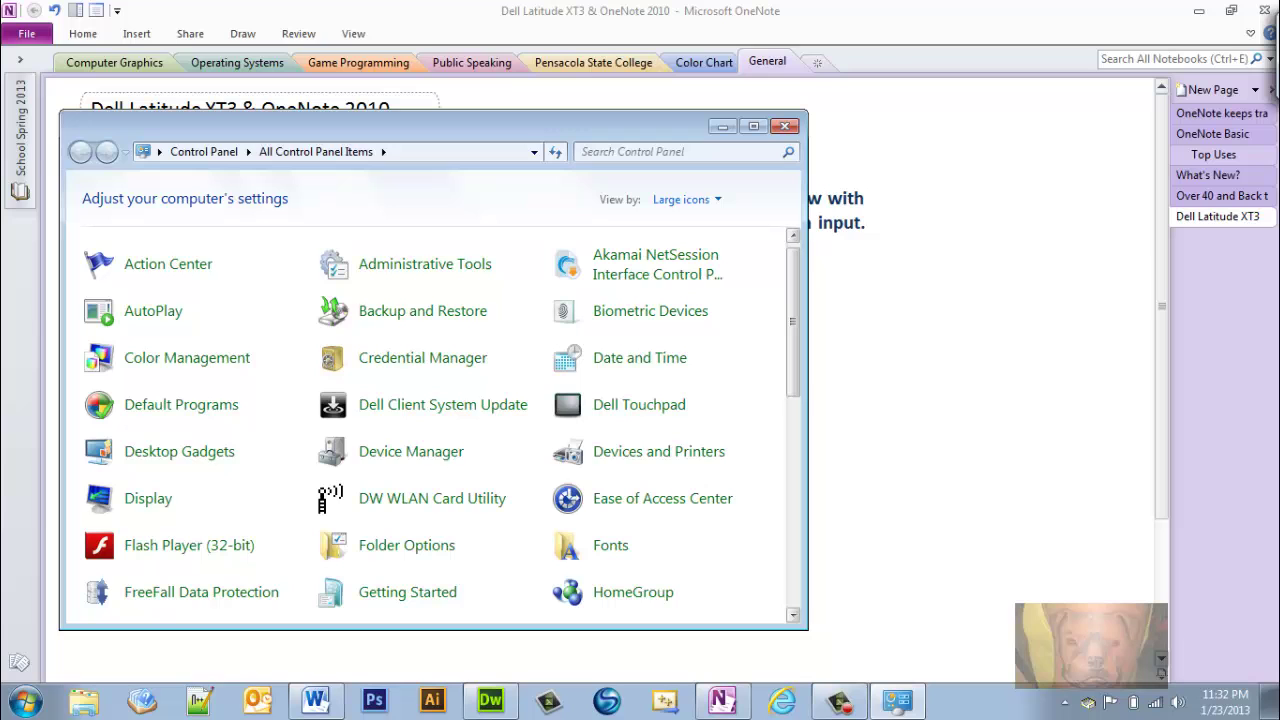
left_click(792, 615)
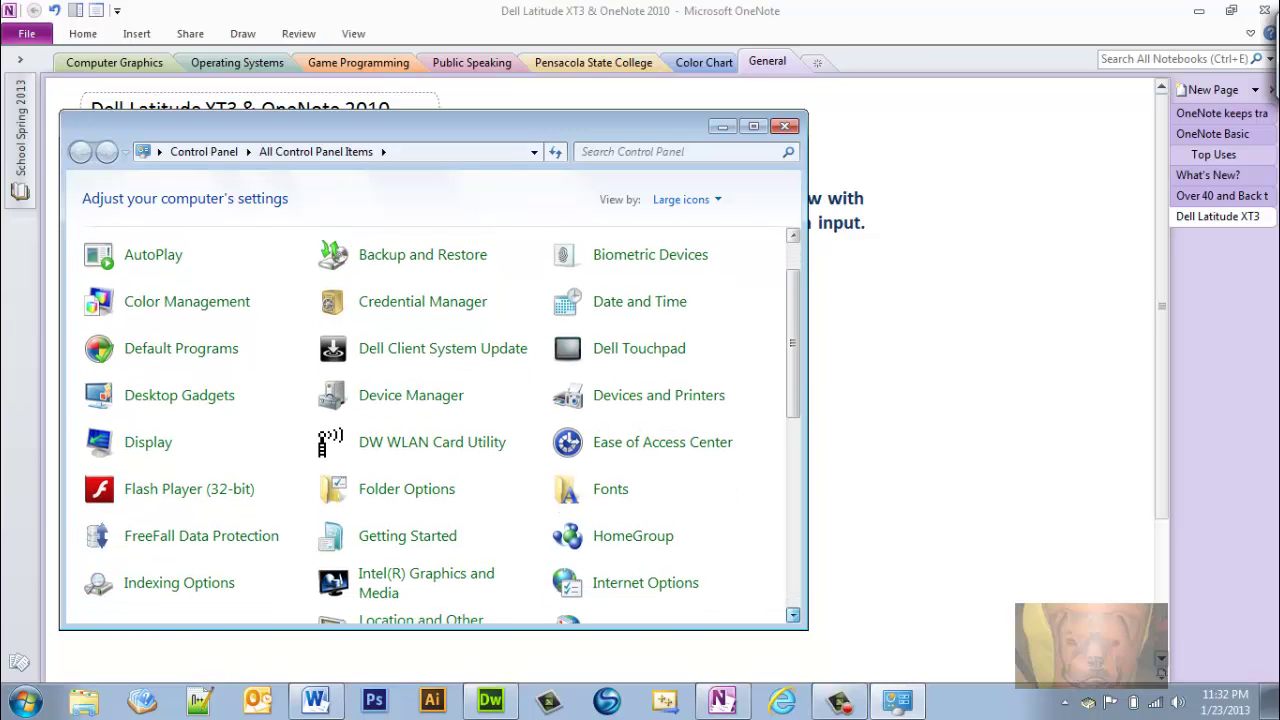
left_click_drag(792, 615, 792, 615)
left_click(658, 597)
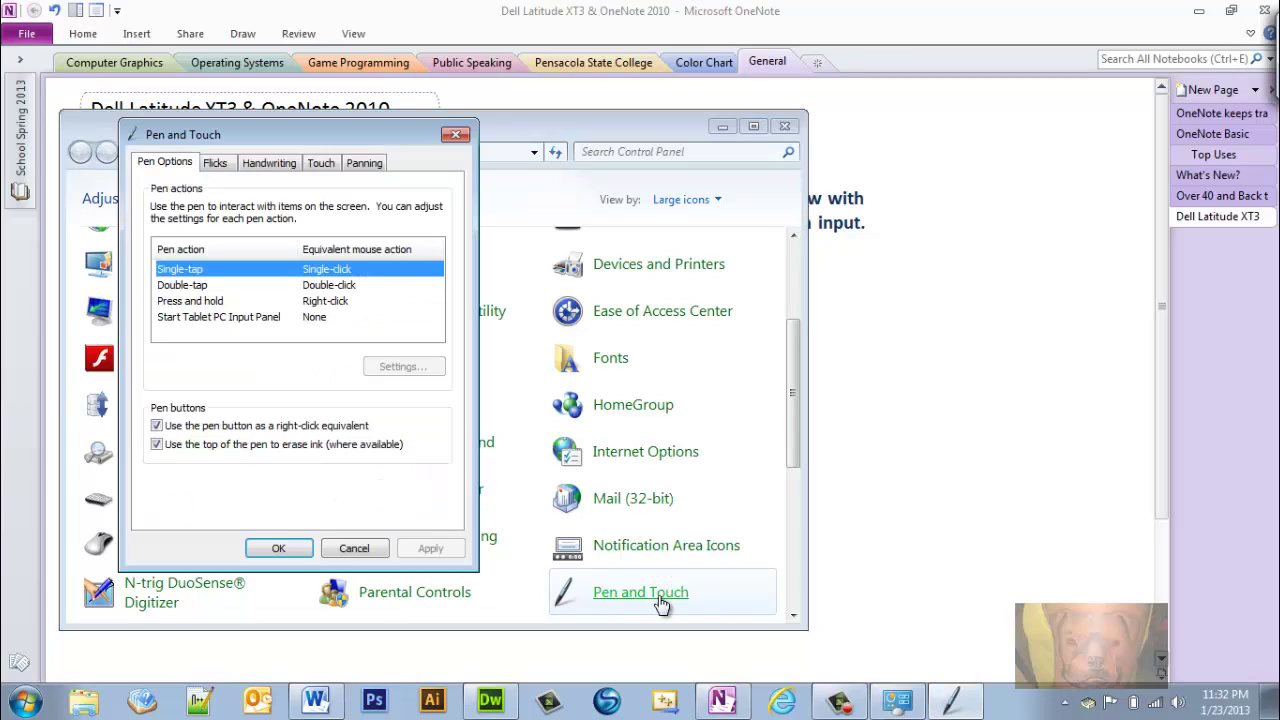
left_click(320, 162)
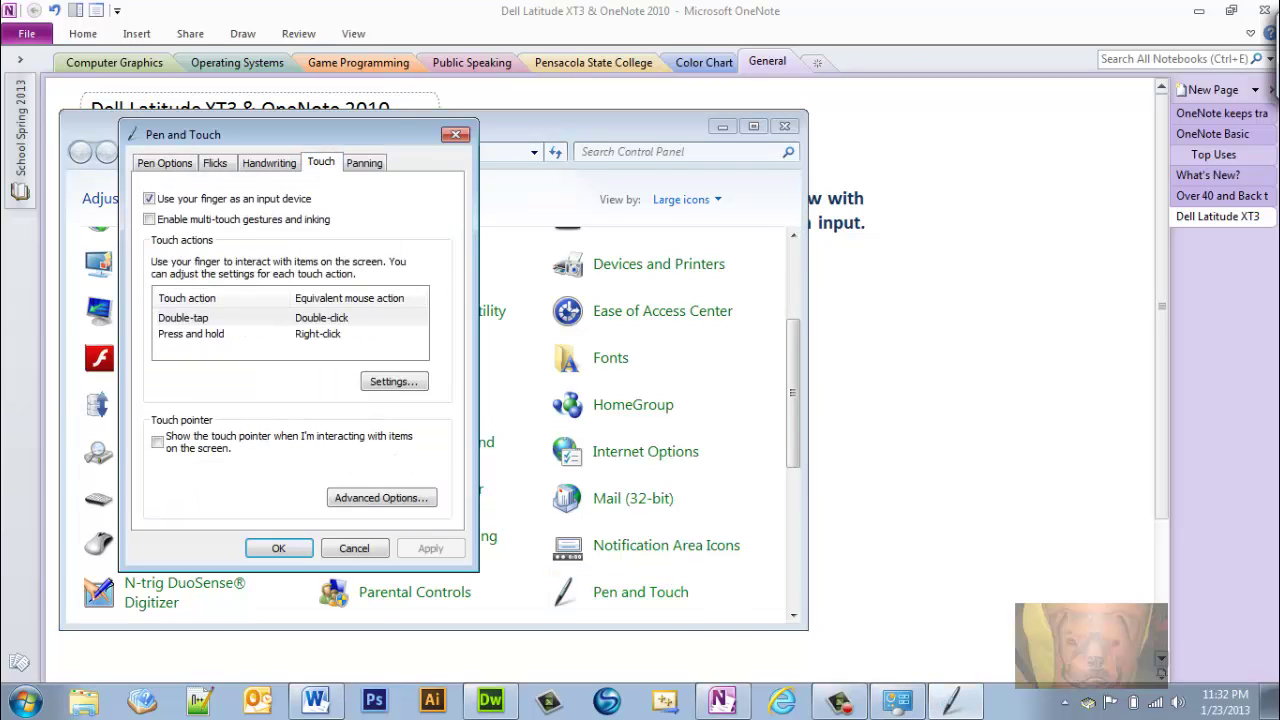
left_click(149, 198)
left_click(430, 548)
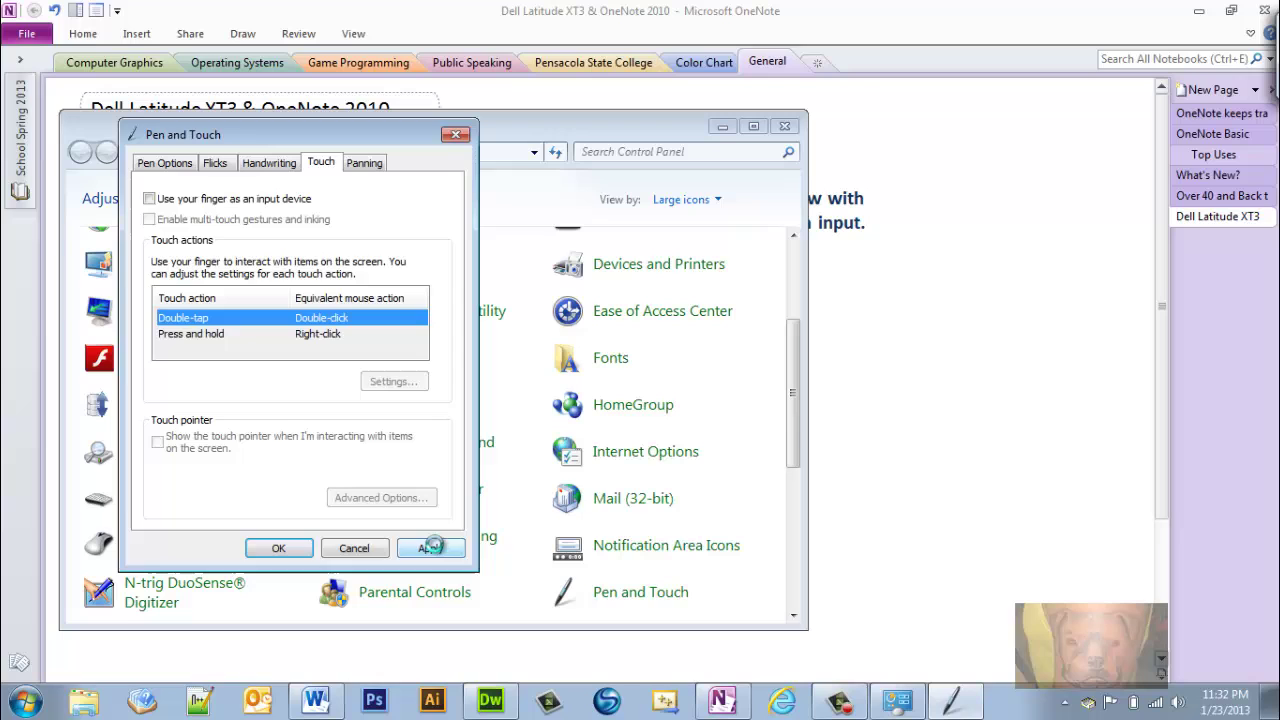
left_click(279, 548)
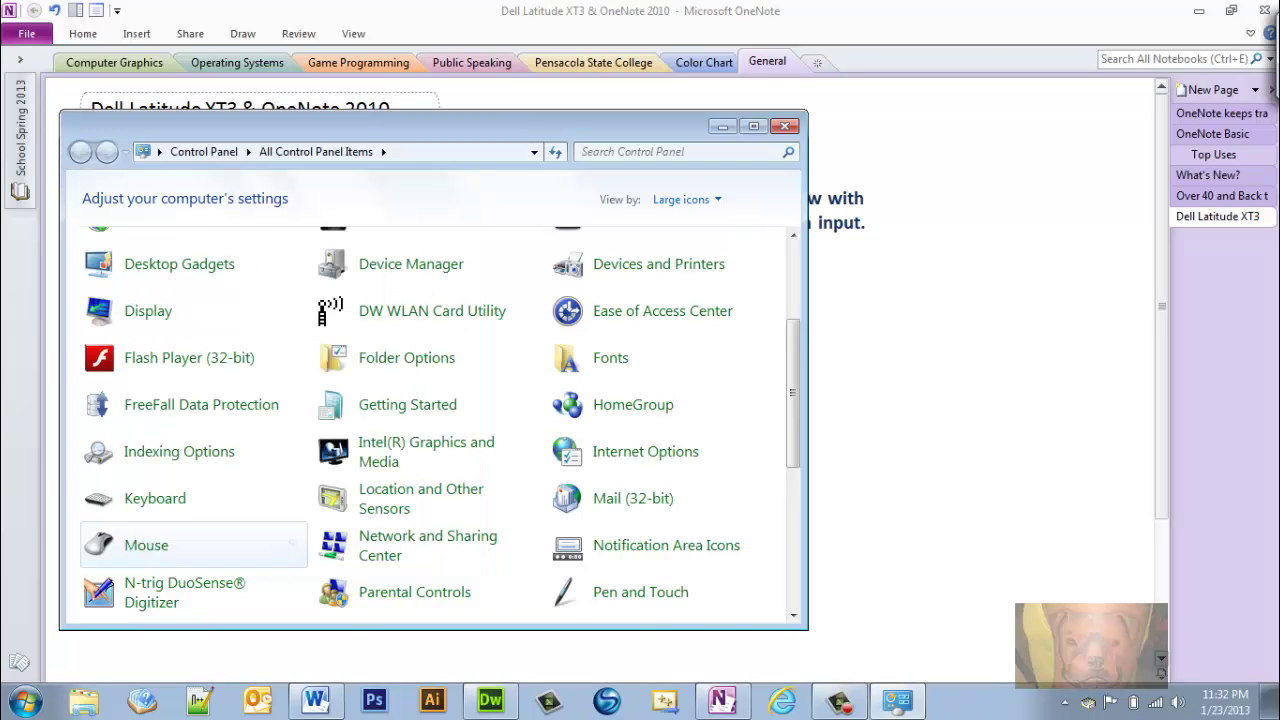
left_click(785, 126)
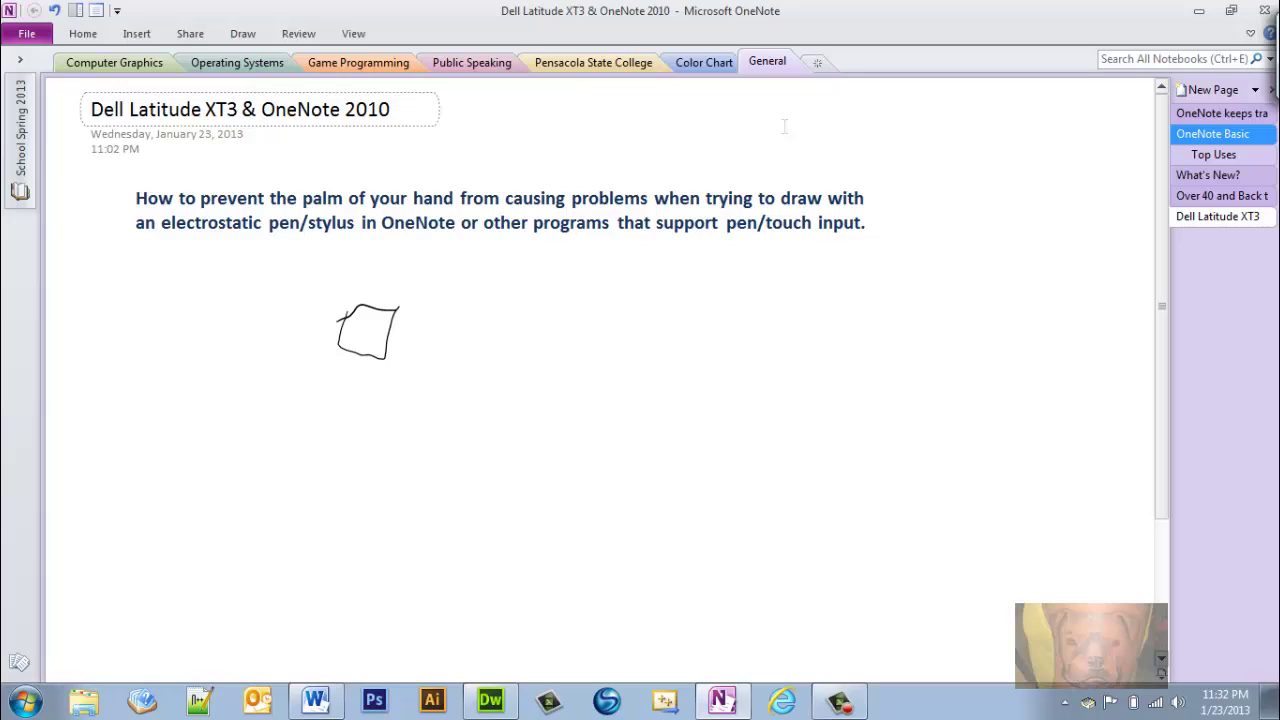
Draw a larger freehand box with the thin black pen, below the small square and slightly to its right.
left_click(542, 390)
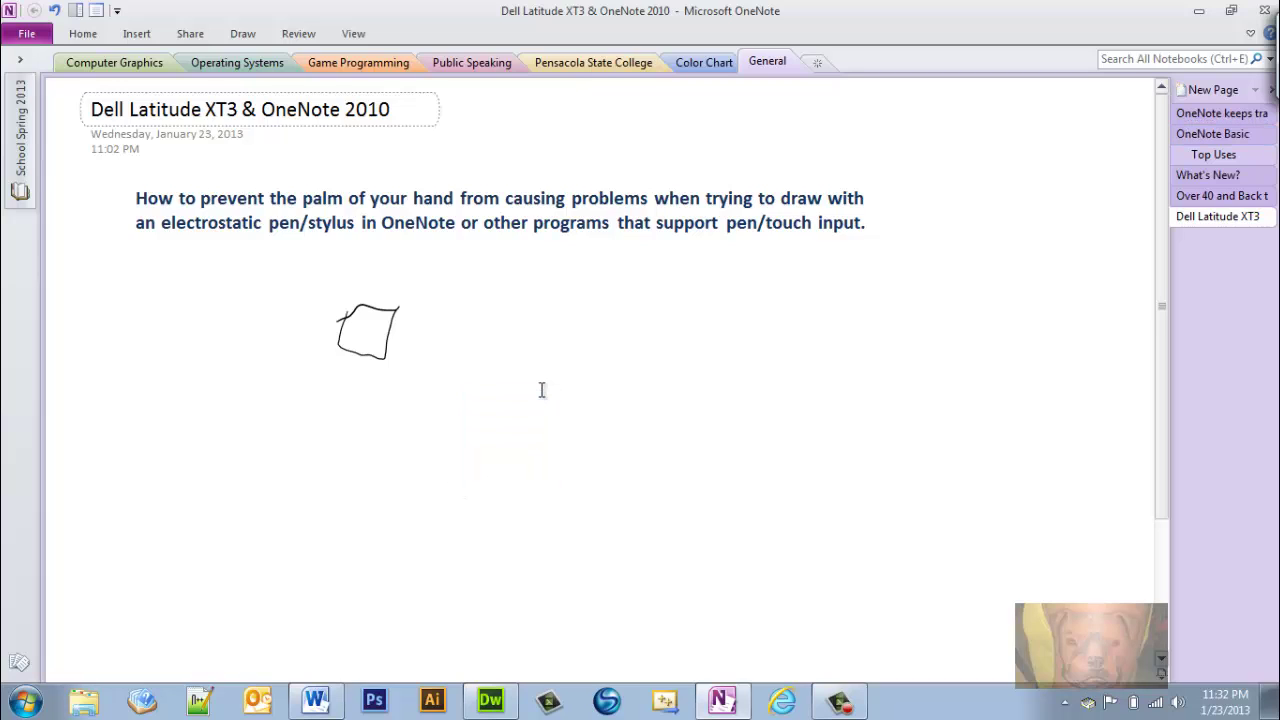
left_click(243, 33)
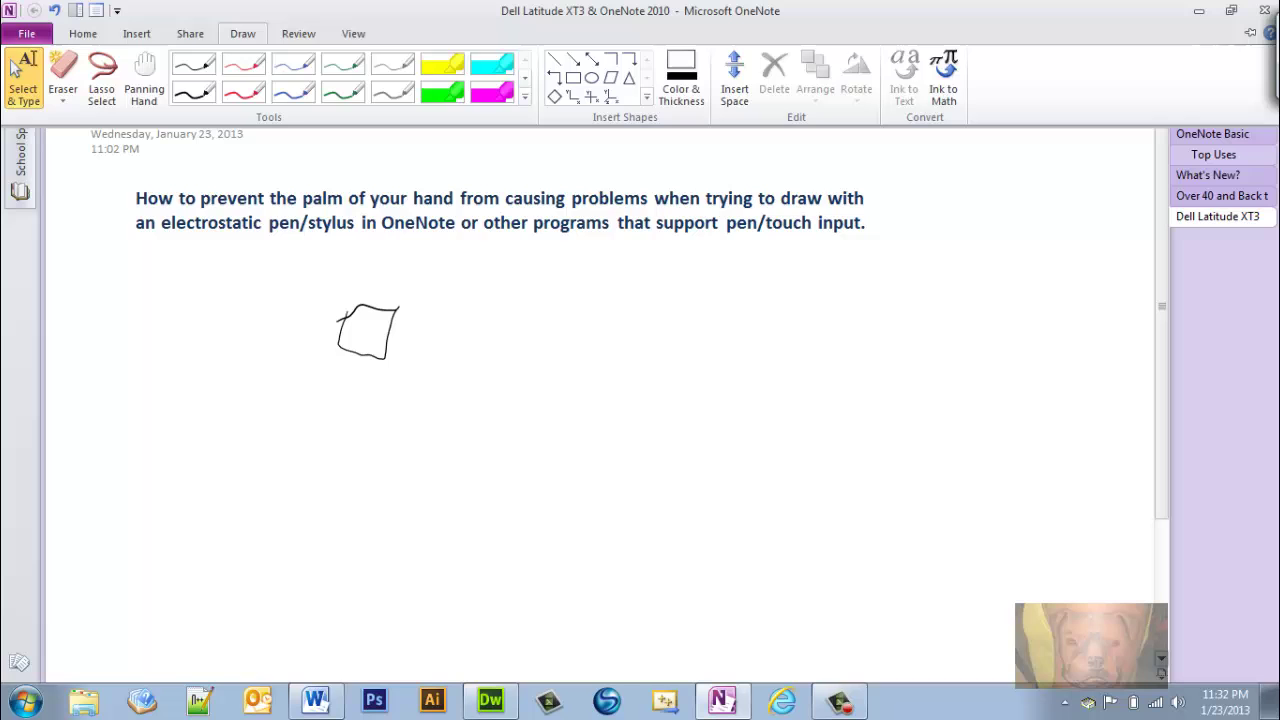
left_click(195, 64)
mouse_move(441, 405)
left_mouse_down()
mouse_move(454, 494)
mouse_move(568, 442)
mouse_move(428, 428)
left_mouse_up()
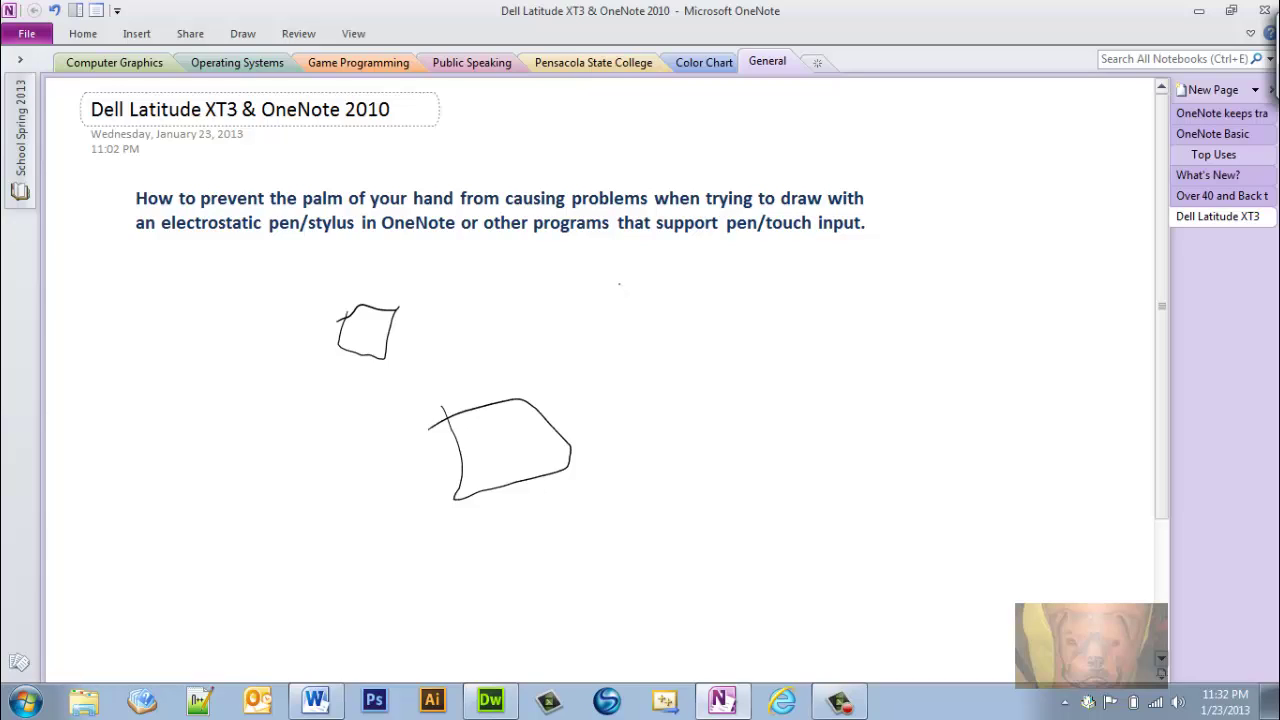
Draw a smiley face with an oval head, two round eyes and a smiling mouth to the right of the boxes.
mouse_move(698, 288)
left_mouse_down()
mouse_move(664, 290)
mouse_move(652, 407)
mouse_move(706, 290)
mouse_move(648, 326)
mouse_move(722, 294)
mouse_move(684, 288)
left_mouse_up()
left_click_drag(674, 333, 703, 320)
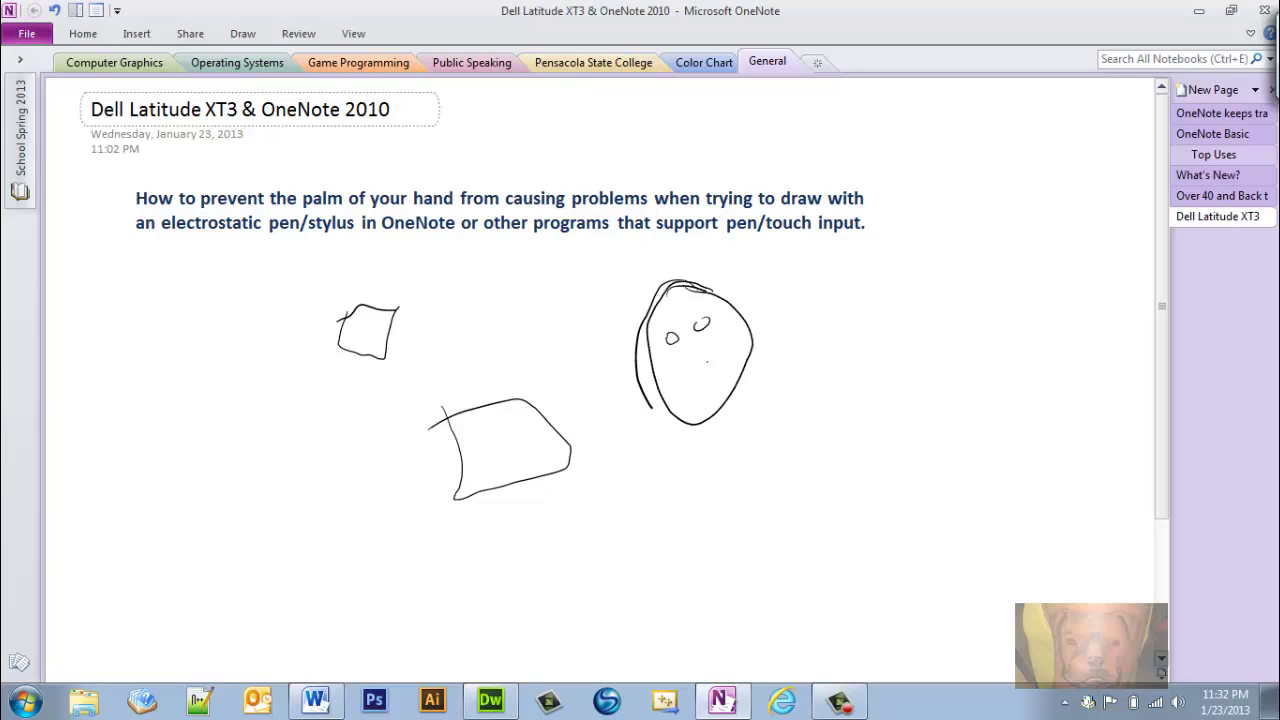
mouse_move(673, 372)
left_mouse_down()
mouse_move(694, 390)
mouse_move(718, 356)
left_mouse_up()
left_click(704, 357)
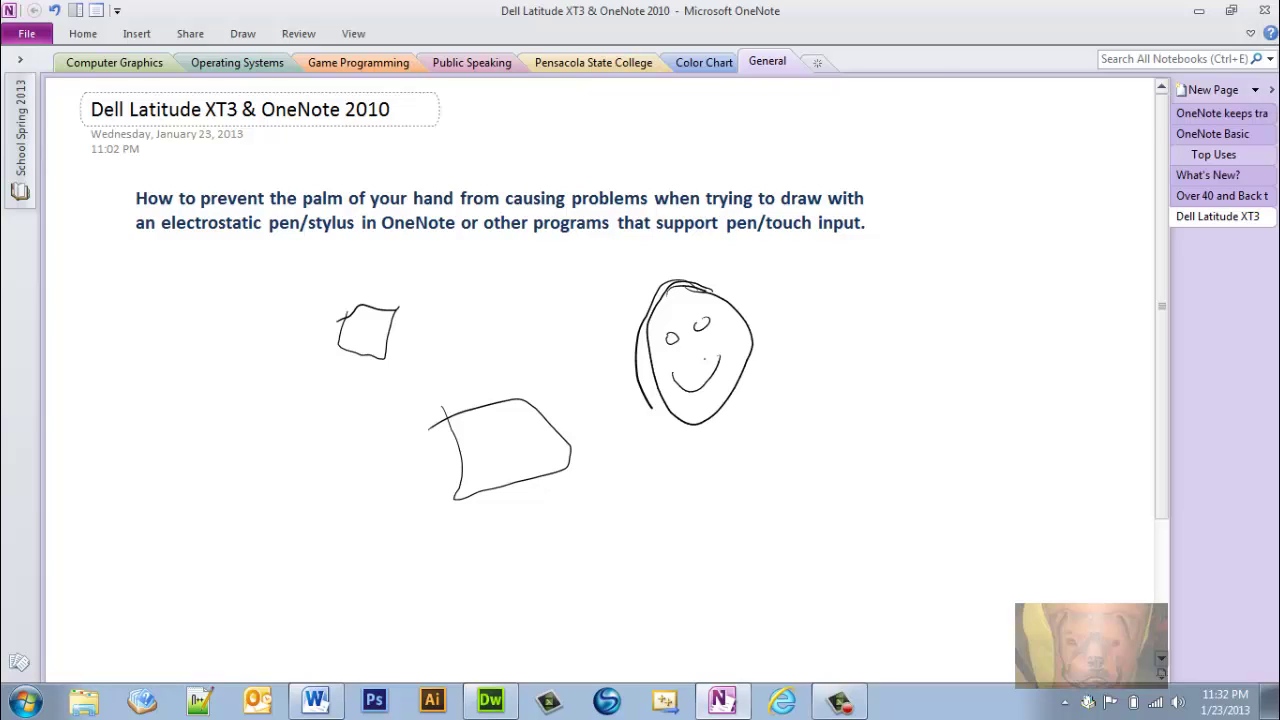
Set the pen mode to Create Both Handwriting and Drawings.
left_click(242, 33)
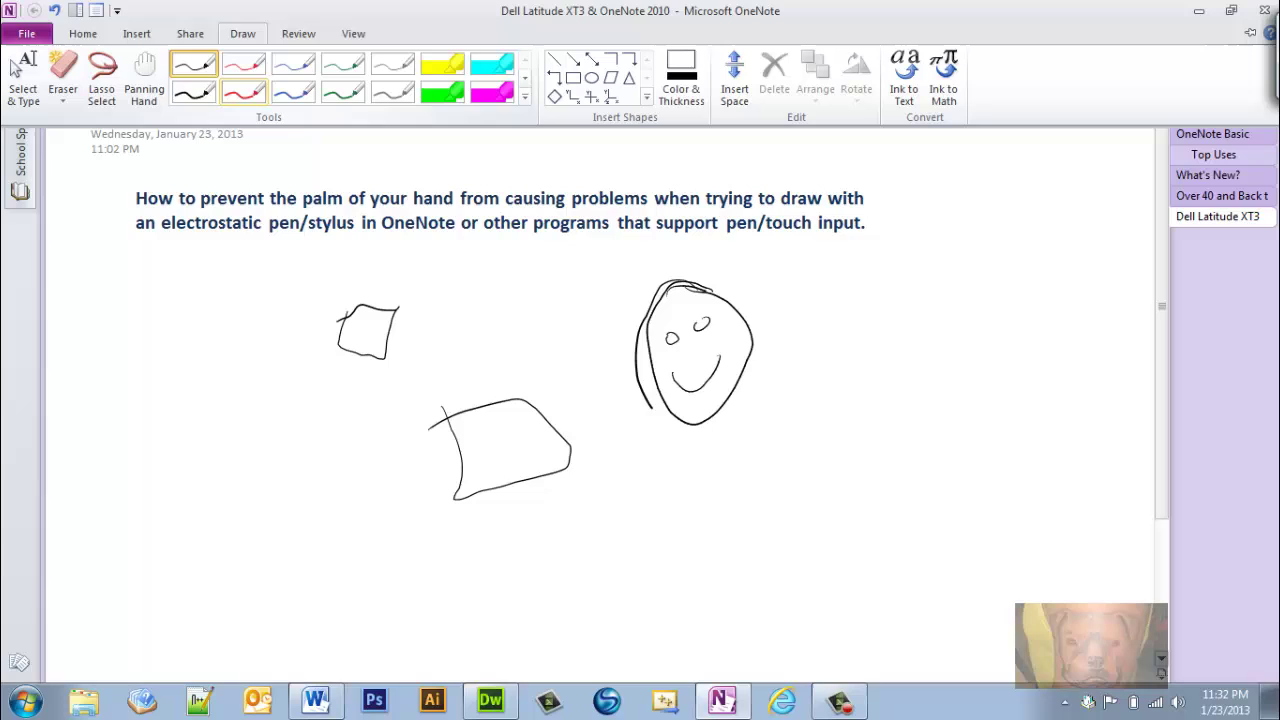
left_click(524, 96)
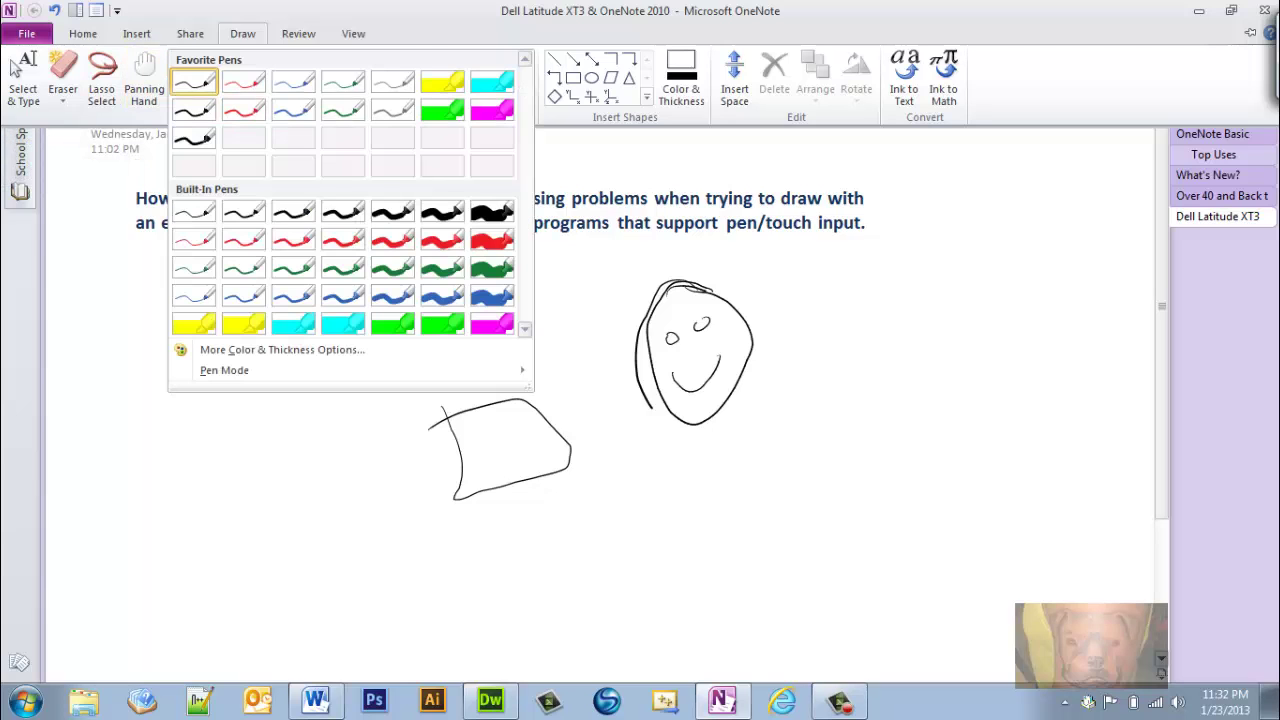
mouse_move(272, 368)
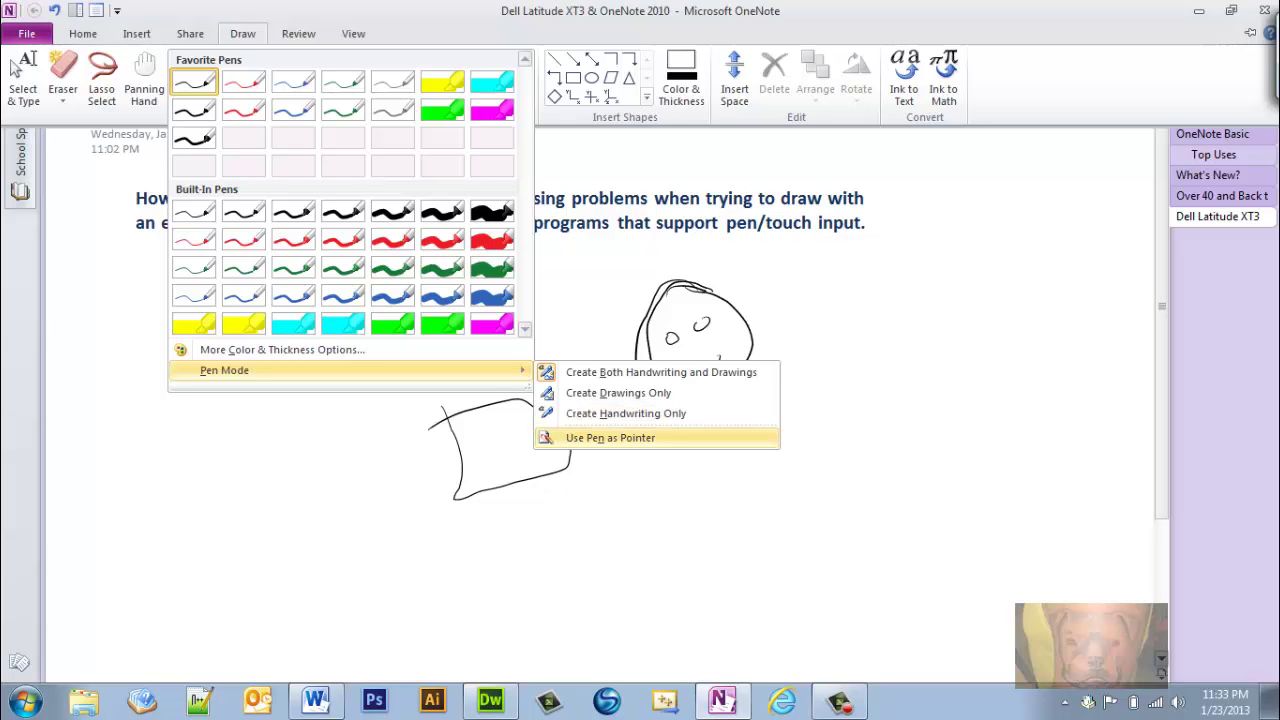
left_click(661, 372)
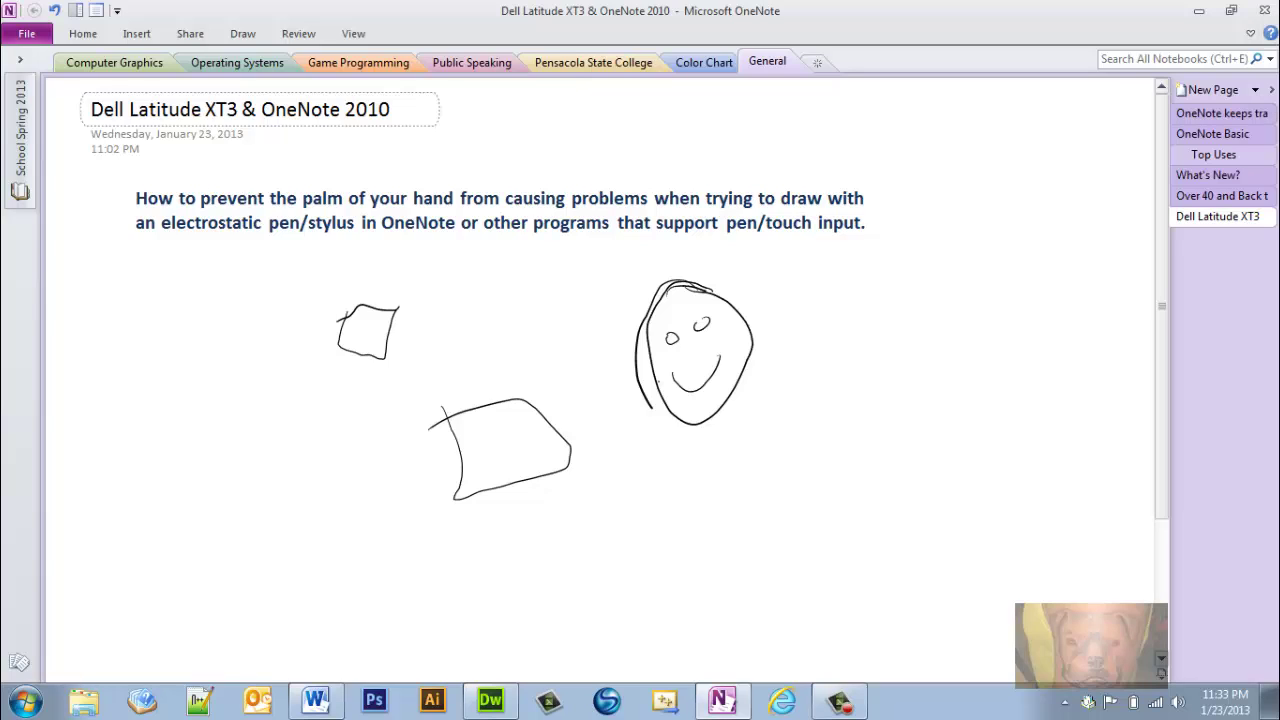
Handwrite a first name with the thin black pen to the right of the smiley face, slanting upward.
mouse_move(821, 311)
left_mouse_down()
mouse_move(839, 356)
mouse_move(855, 290)
mouse_move(876, 314)
mouse_move(910, 320)
left_mouse_up()
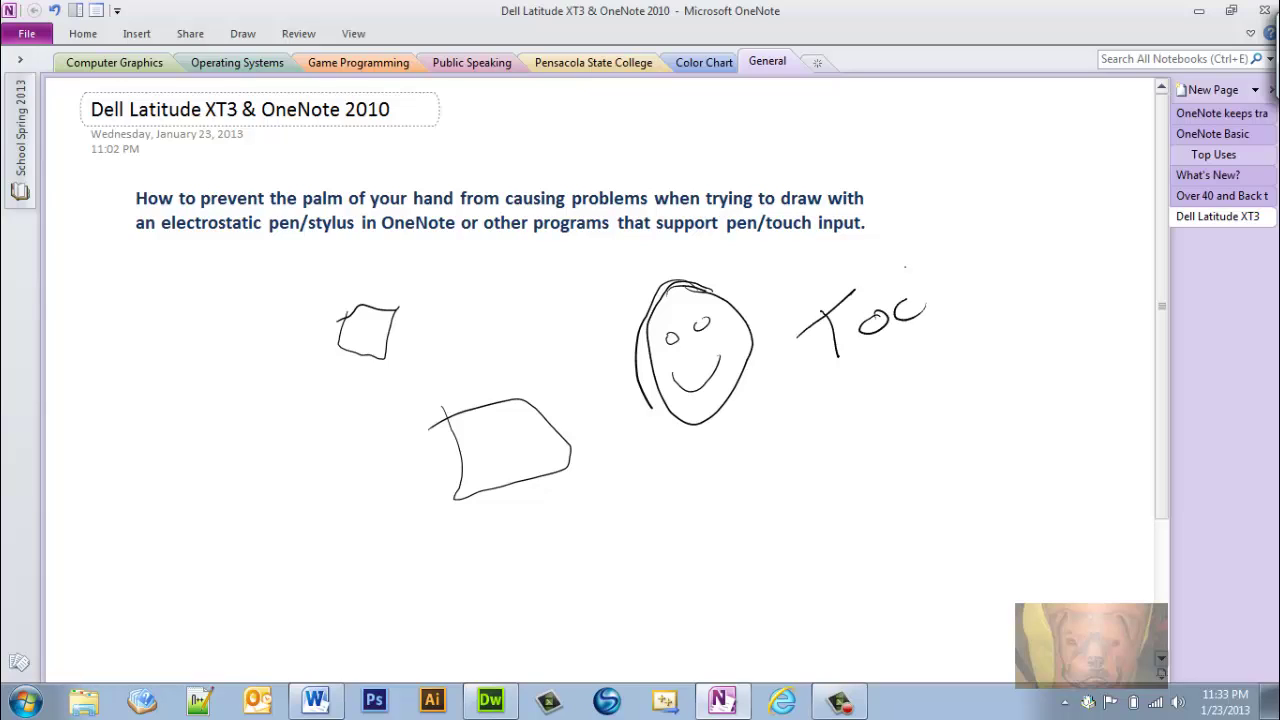
left_click_drag(896, 258, 928, 312)
left_click_drag(954, 282, 940, 302)
left_click_drag(931, 241, 966, 293)
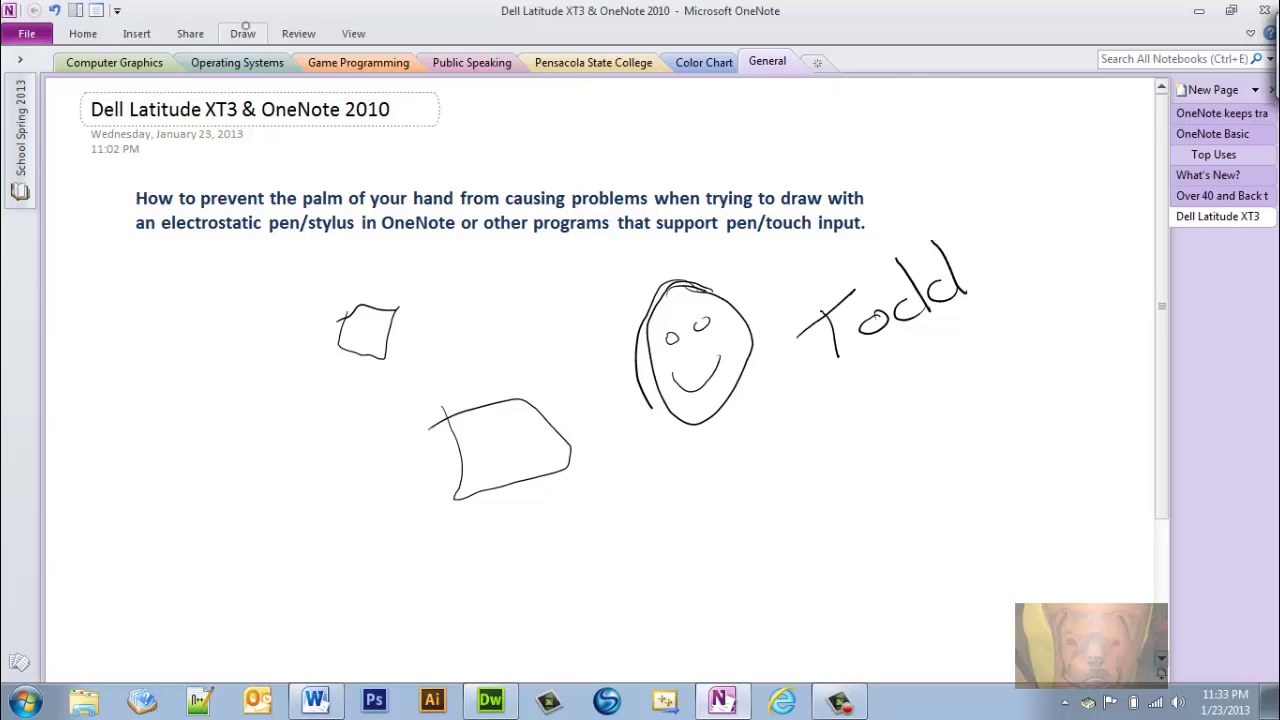
Draw a tall freehand box with the thin black pen to the left of the small square.
left_click(242, 33)
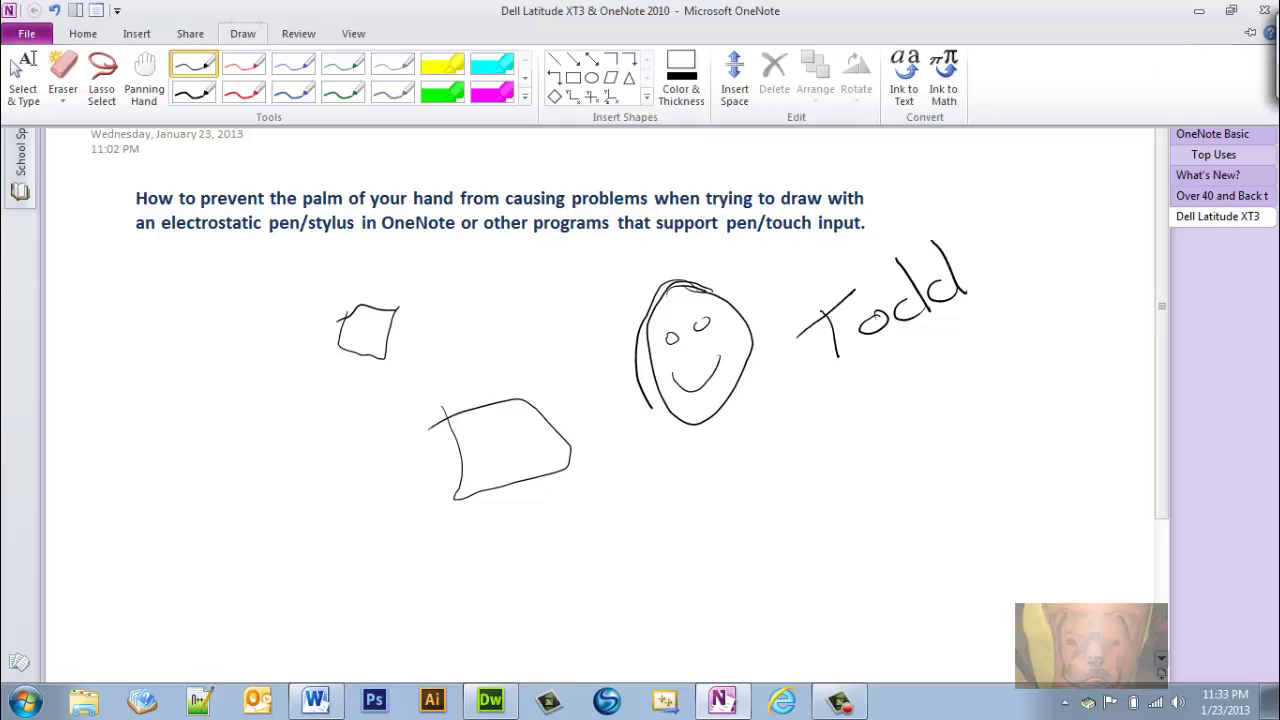
key("ctrl+F1")
mouse_move(128, 310)
left_mouse_down()
mouse_move(126, 362)
mouse_move(178, 312)
mouse_move(110, 308)
left_mouse_up()
Add scattered dots and short dashes with the pen inside and around the tall box.
left_click(242, 33)
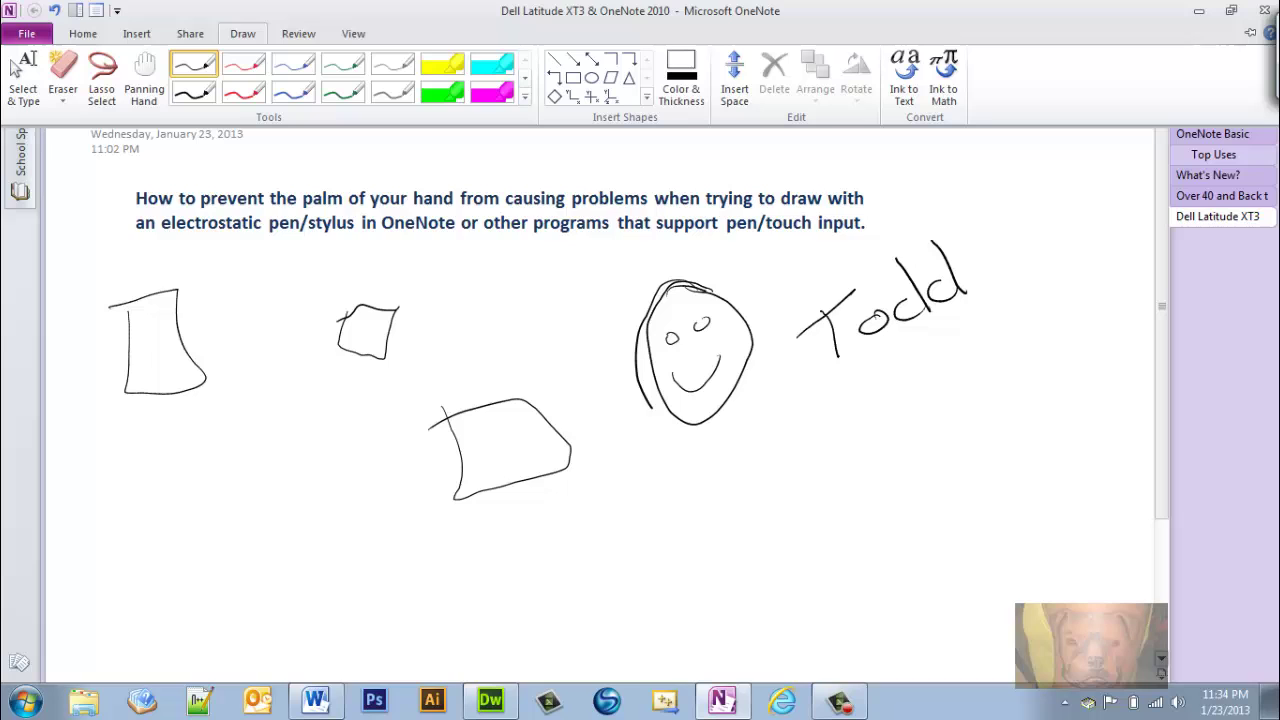
left_click(145, 310)
left_click_drag(153, 340, 165, 342)
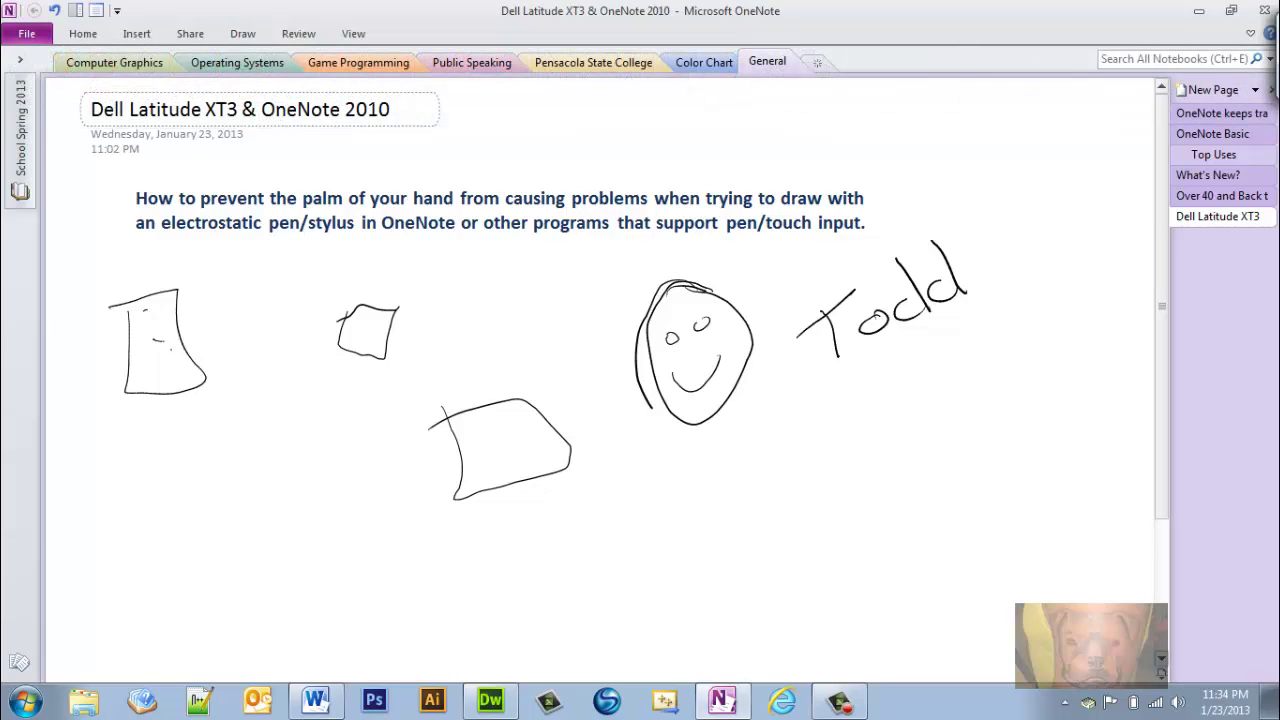
left_click_drag(203, 381, 207, 396)
left_click_drag(196, 356, 200, 367)
left_click(150, 284)
left_click(115, 323)
left_click(128, 362)
left_click(152, 382)
left_click(188, 394)
Enter the text "rggnjjklll;piyt" between the tall box and the small square using the on-screen keyboard, then close the keyboard.
left_click(243, 33)
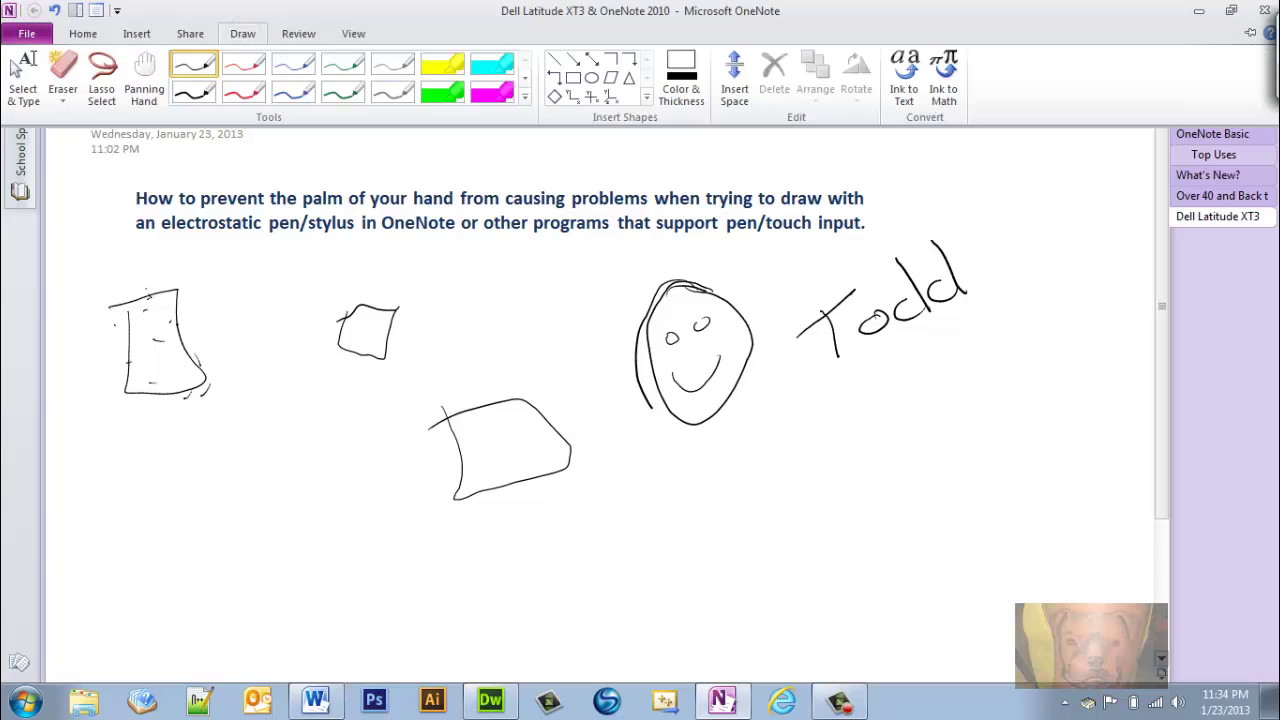
left_click(246, 357)
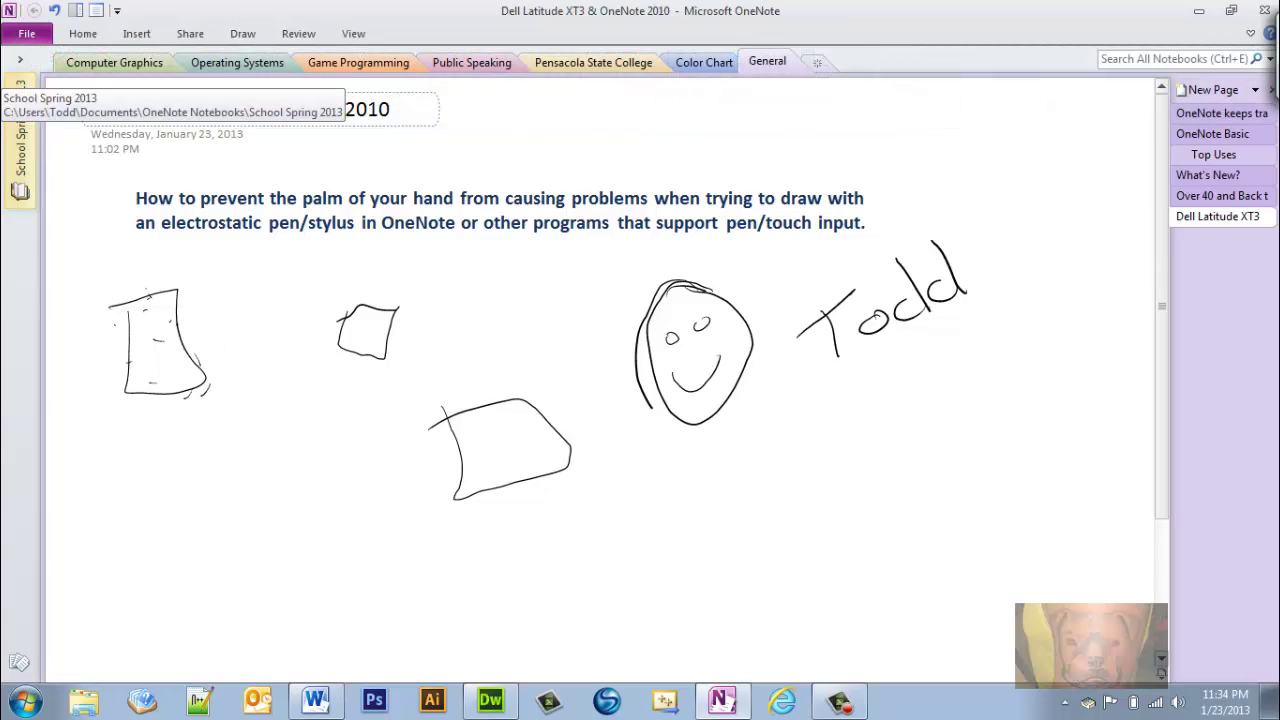
left_click(247, 351)
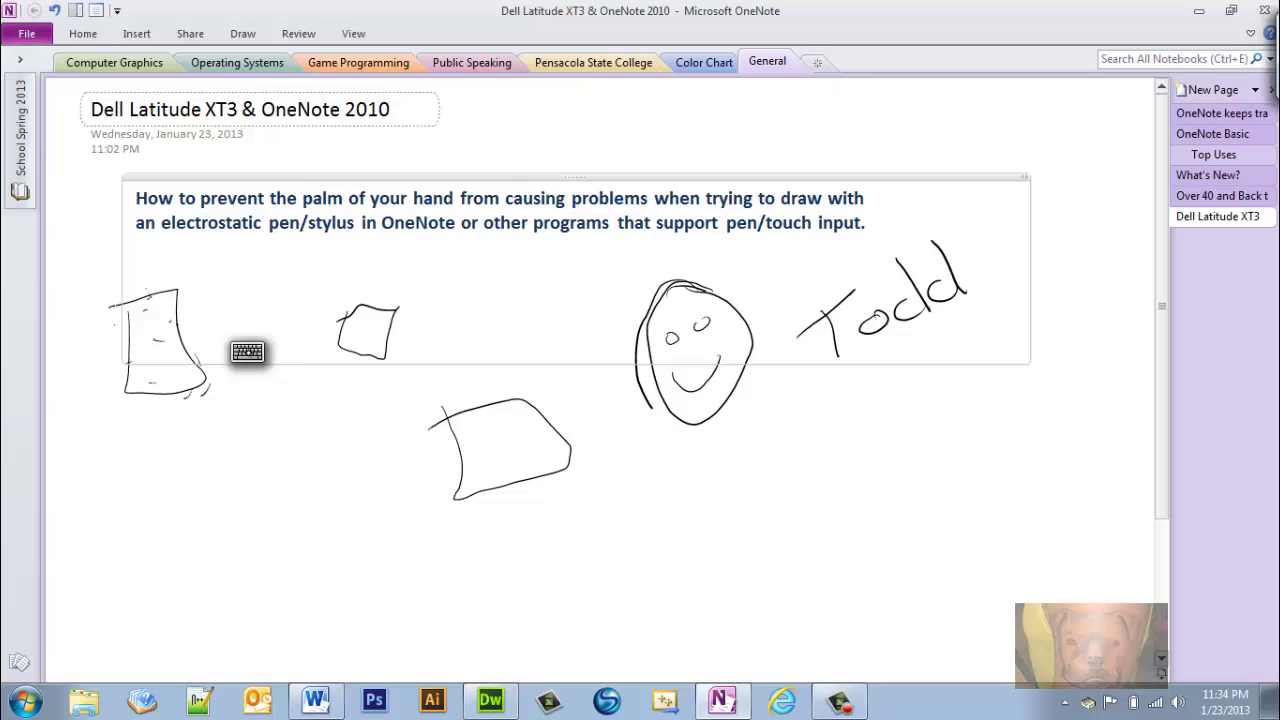
left_click(247, 351)
type("rggnj")
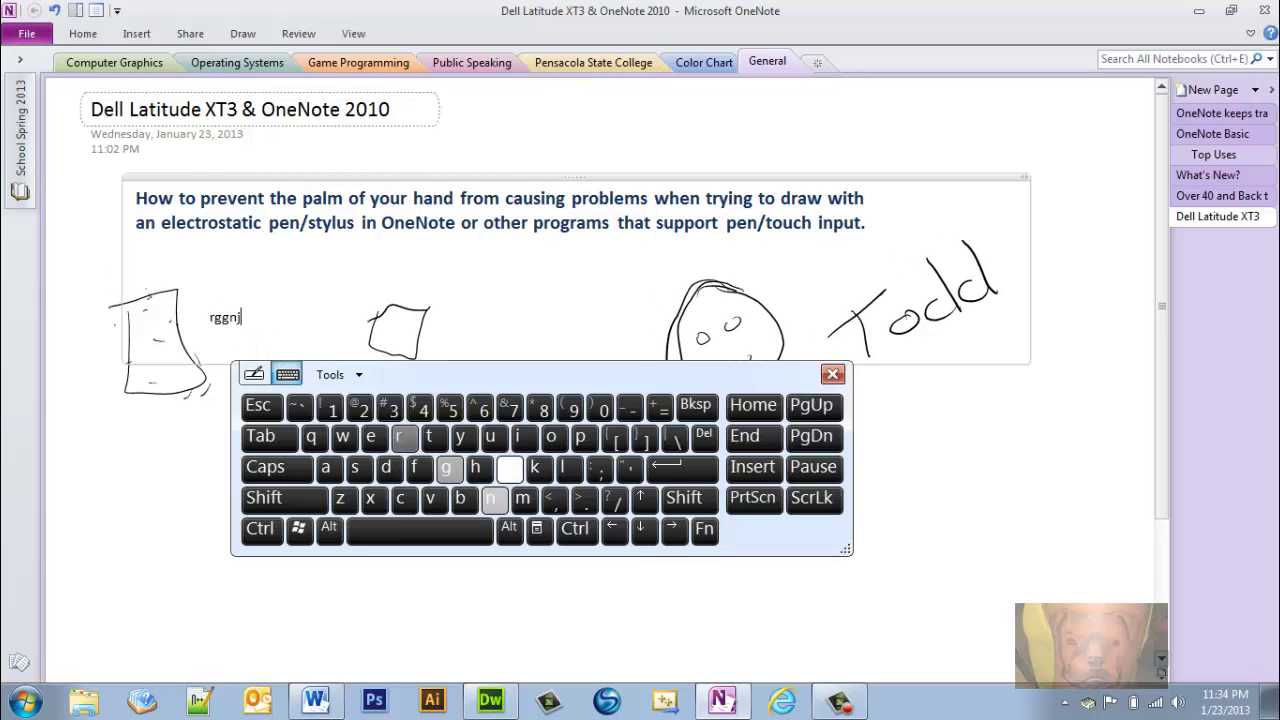
type("jklll;p")
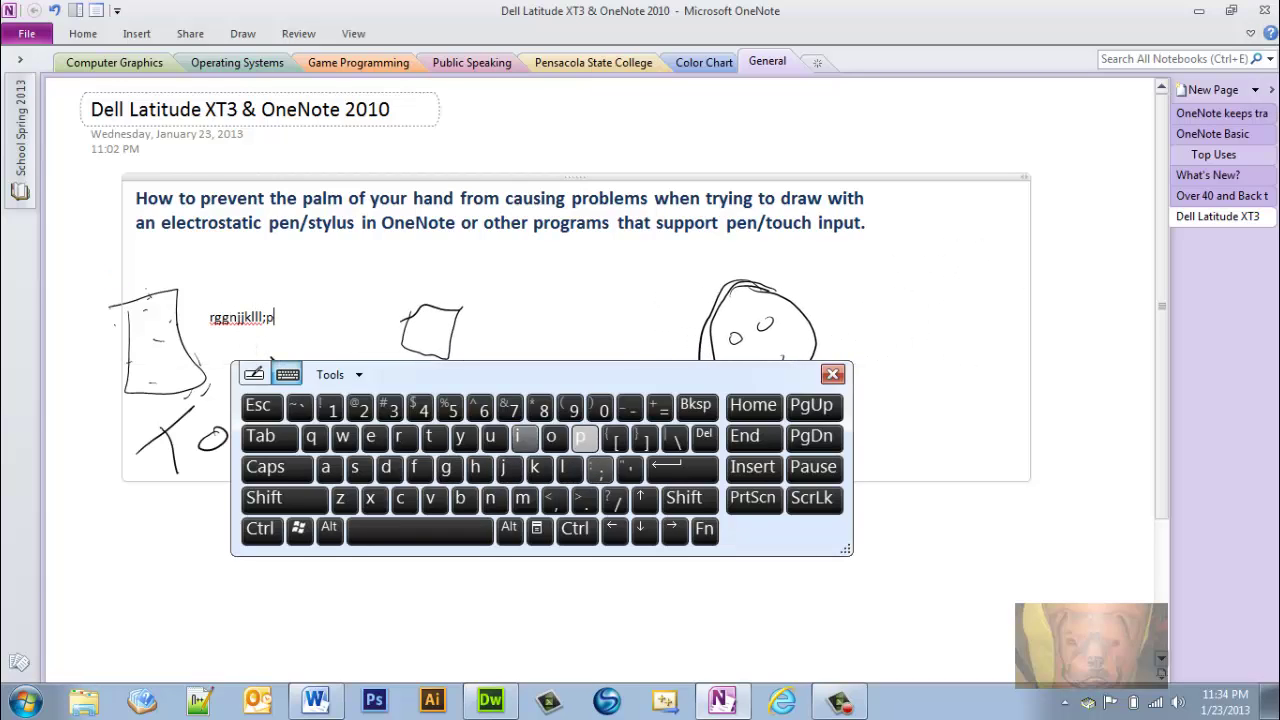
type("iyt")
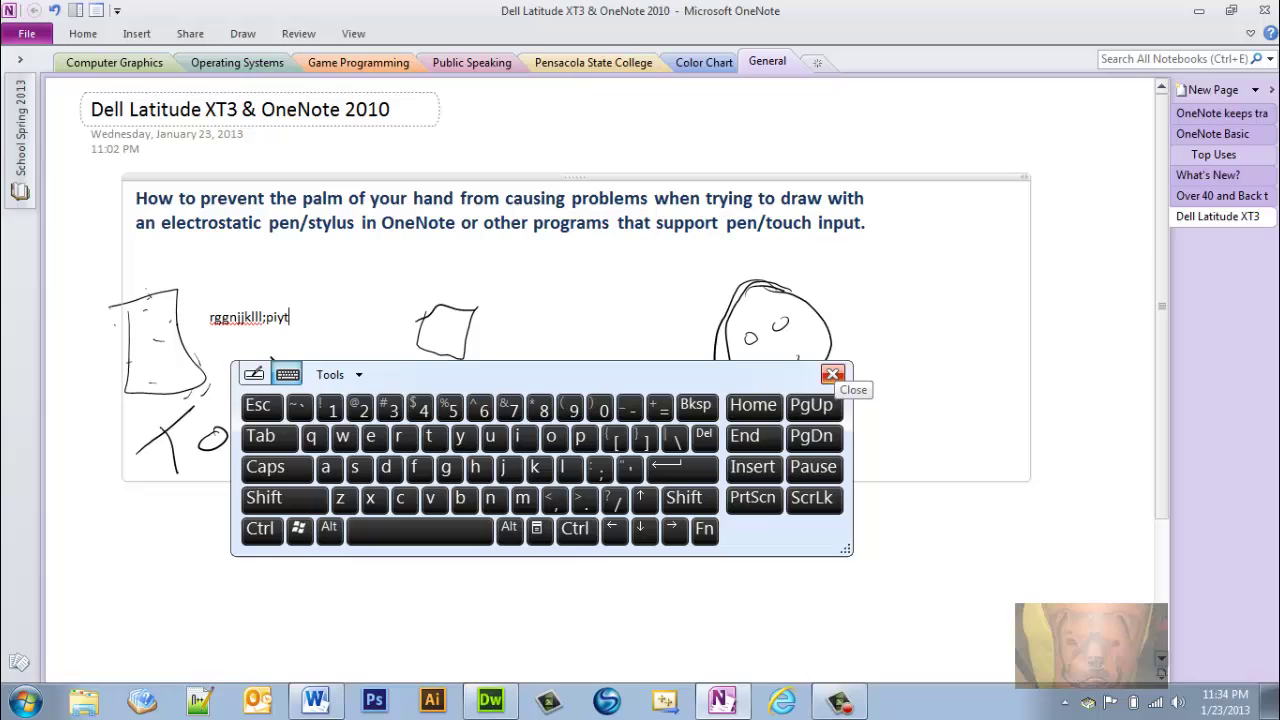
left_click(832, 375)
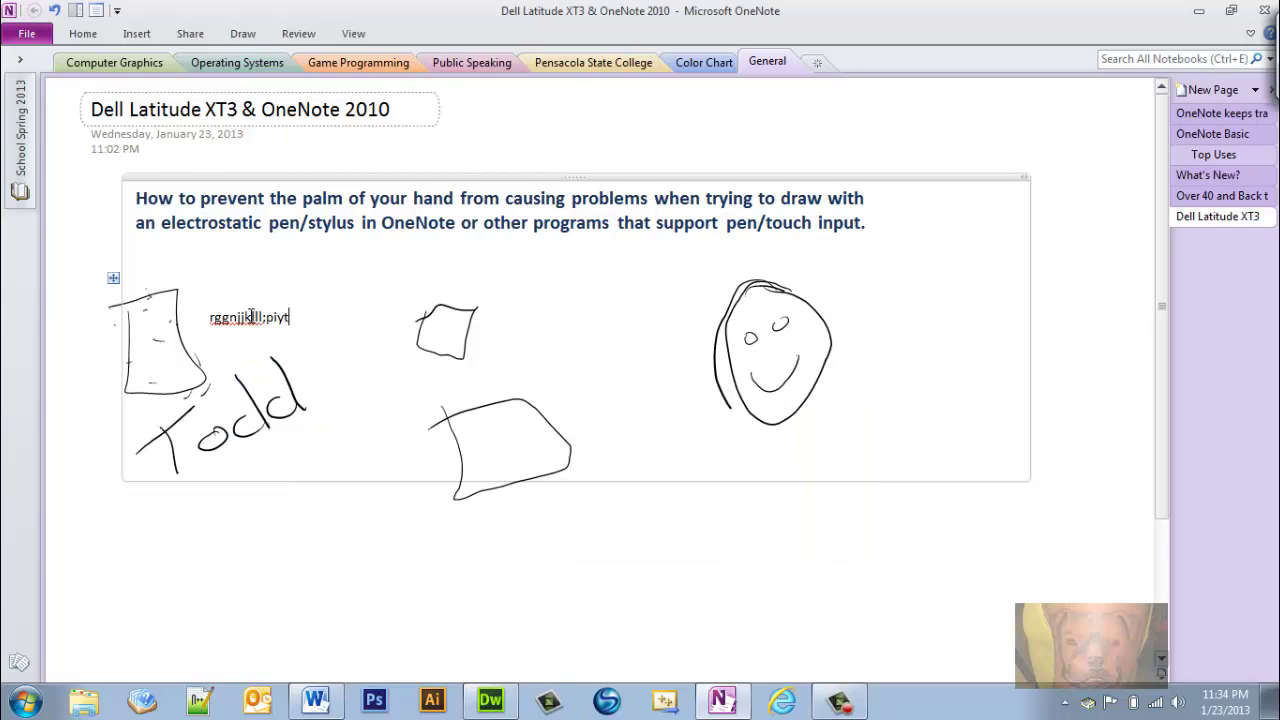
Select the outline of the tall freehand box with the Select & Type tool and delete it.
mouse_move(264, 317)
left_mouse_down()
mouse_move(212, 330)
mouse_move(270, 317)
left_mouse_up()
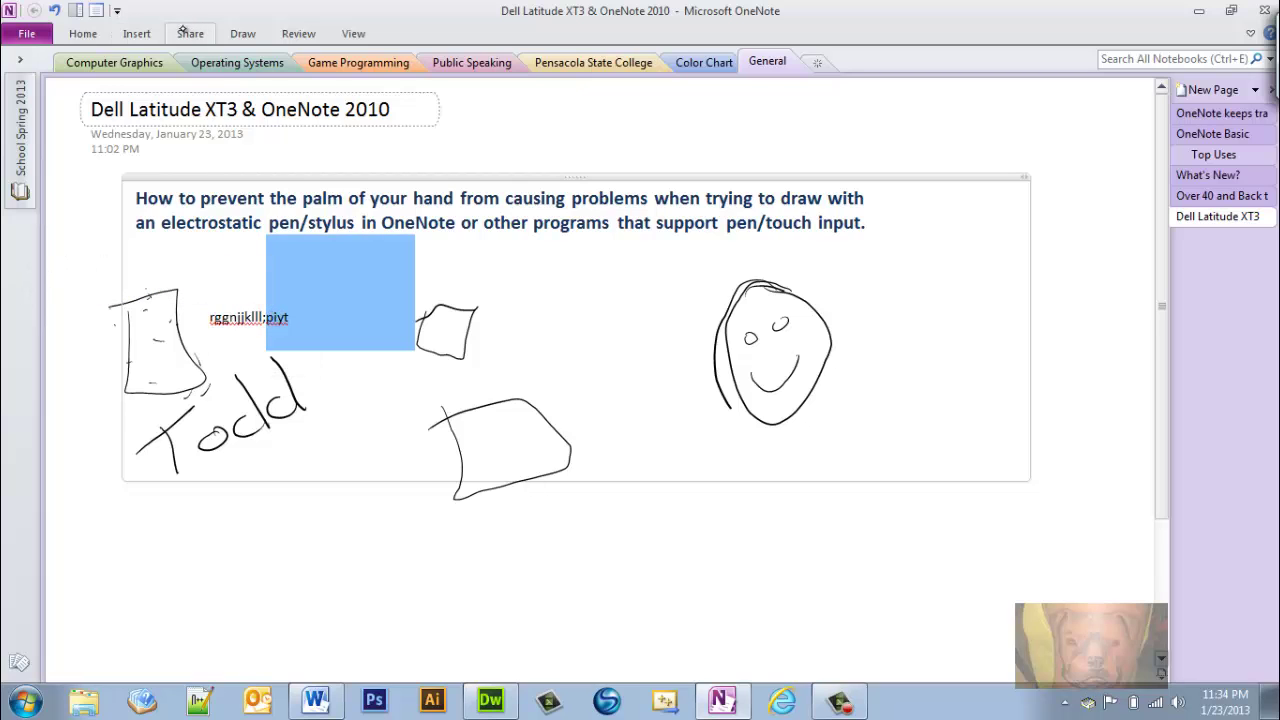
left_click(244, 31)
left_click(22, 88)
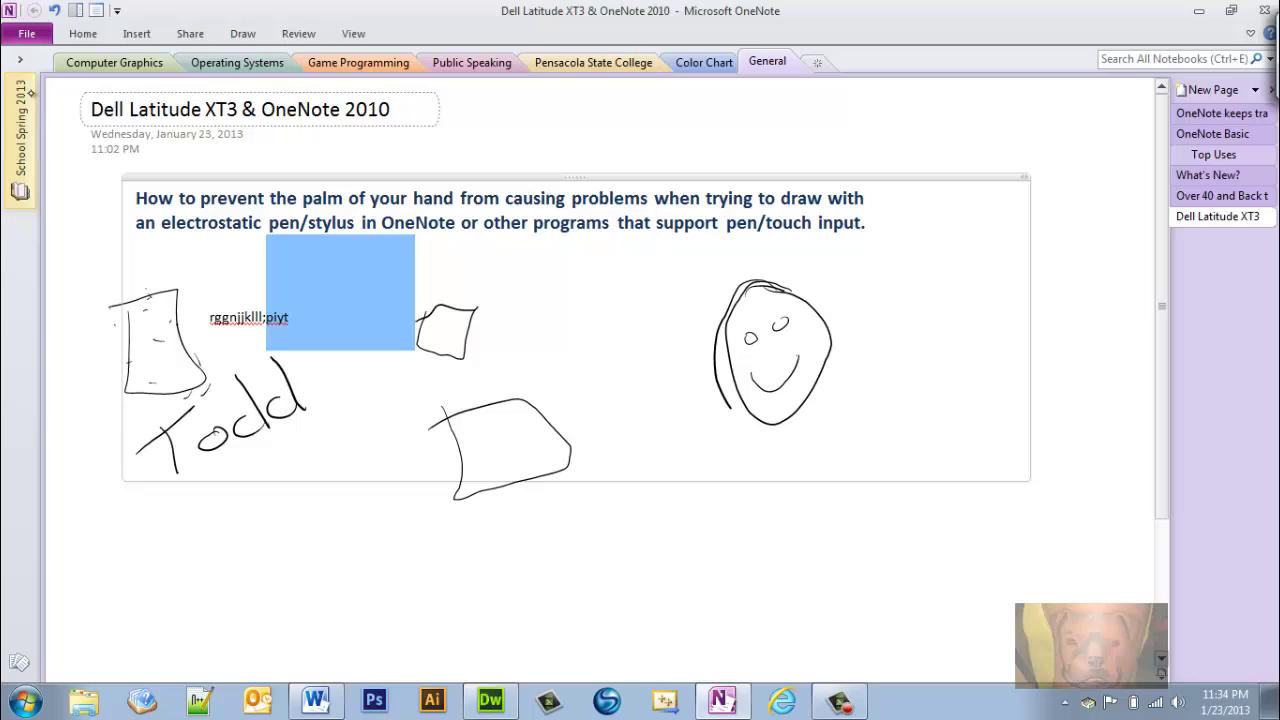
left_click(180, 333)
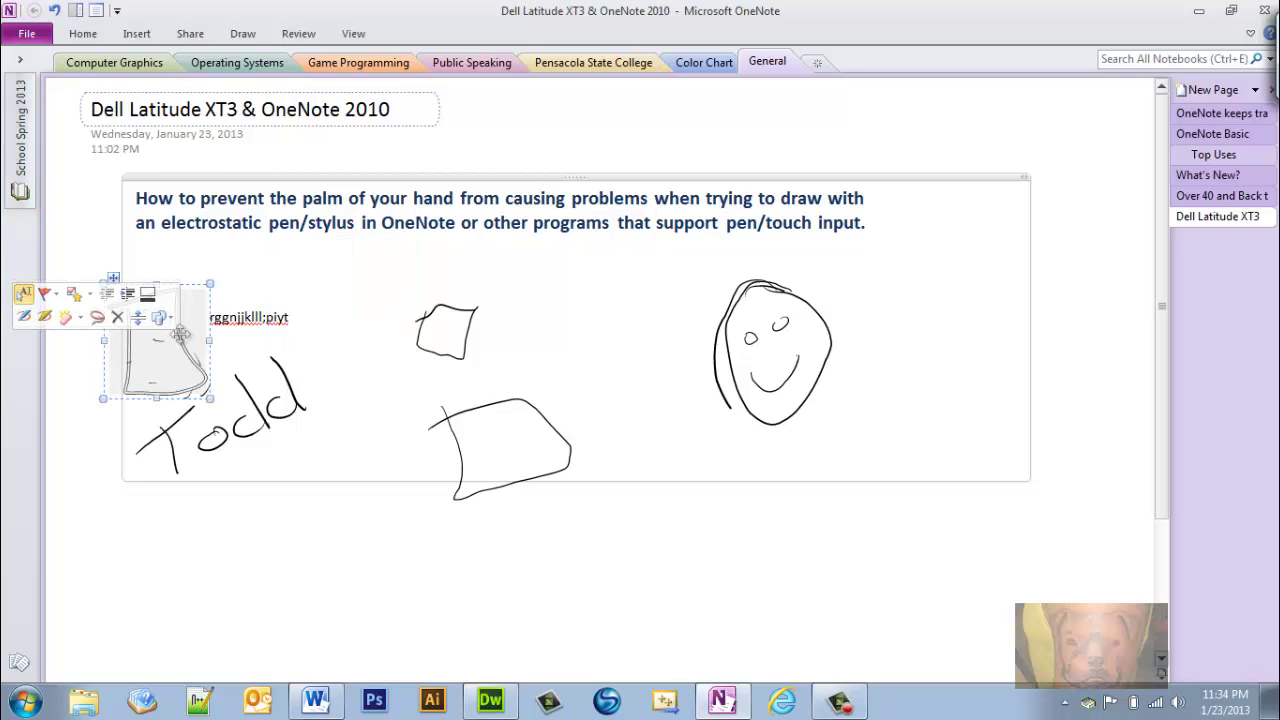
right_click(180, 352)
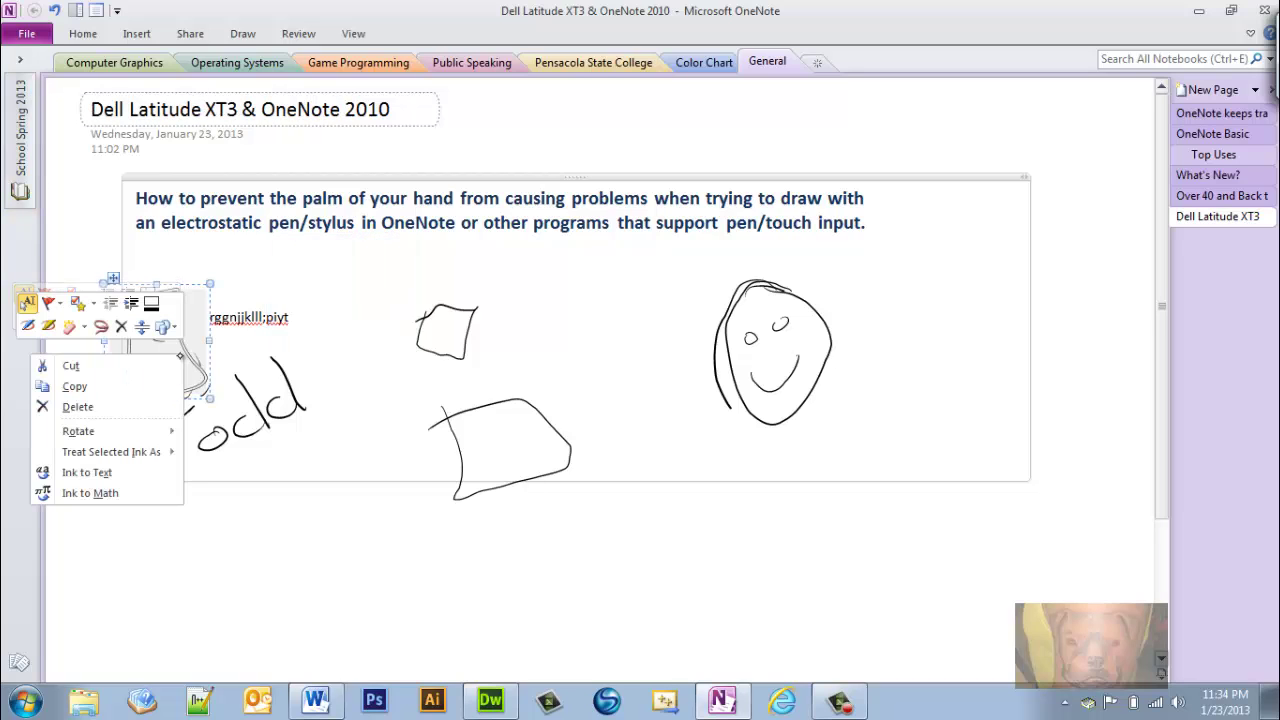
left_click(112, 406)
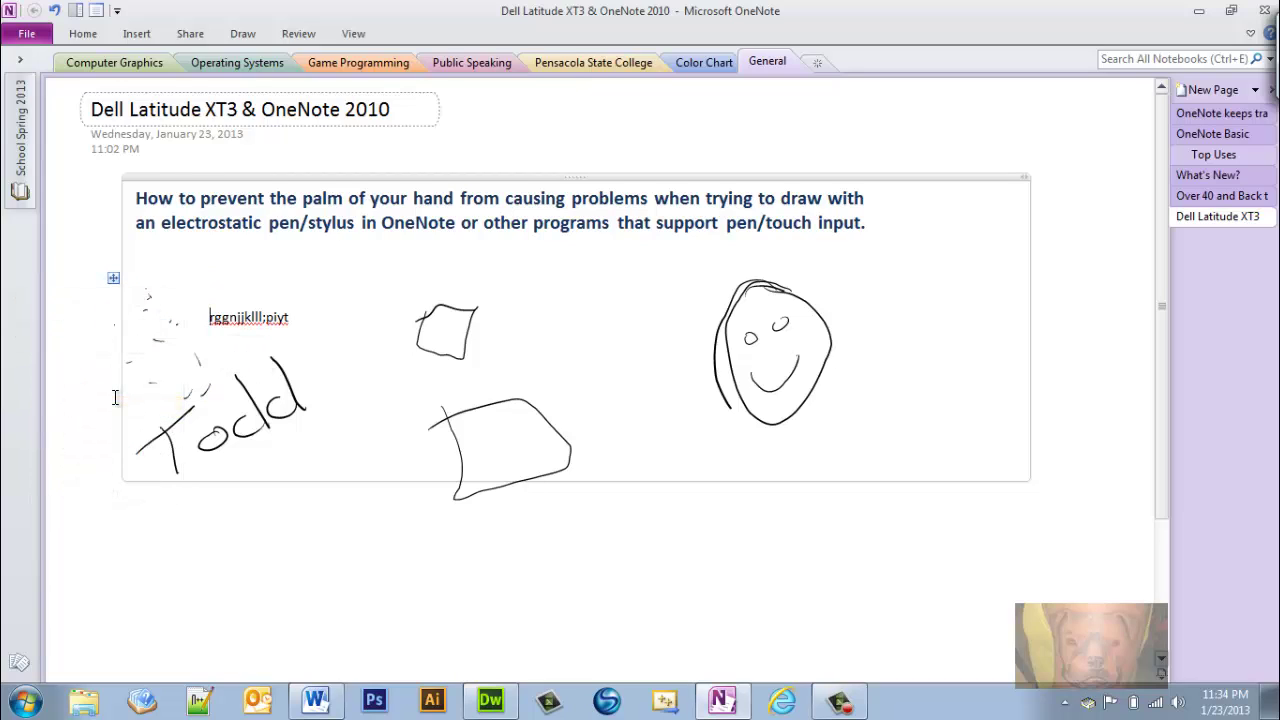